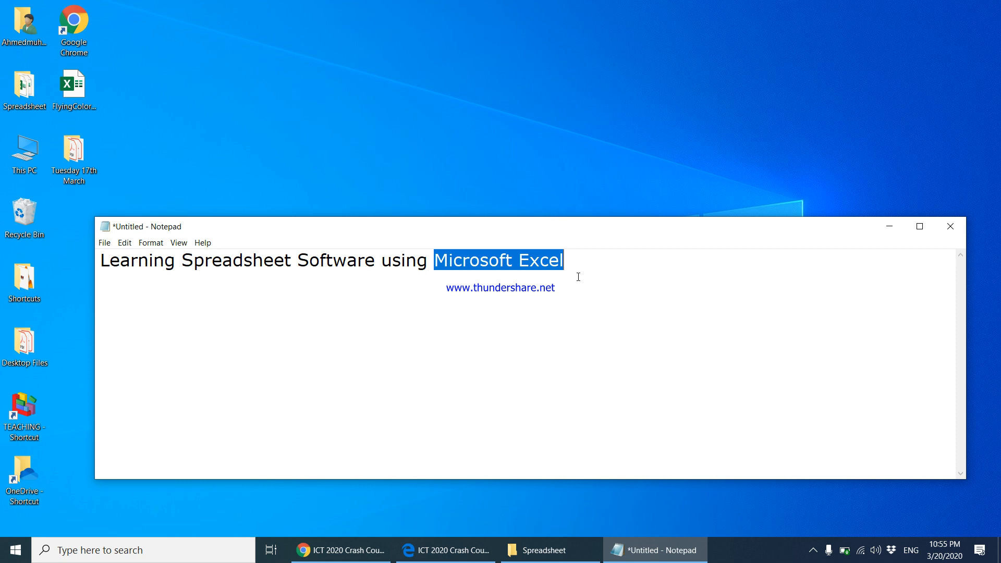
# - Minimize the open text note, launch Excel and create a blank workbook
pyautogui.click(886, 230)
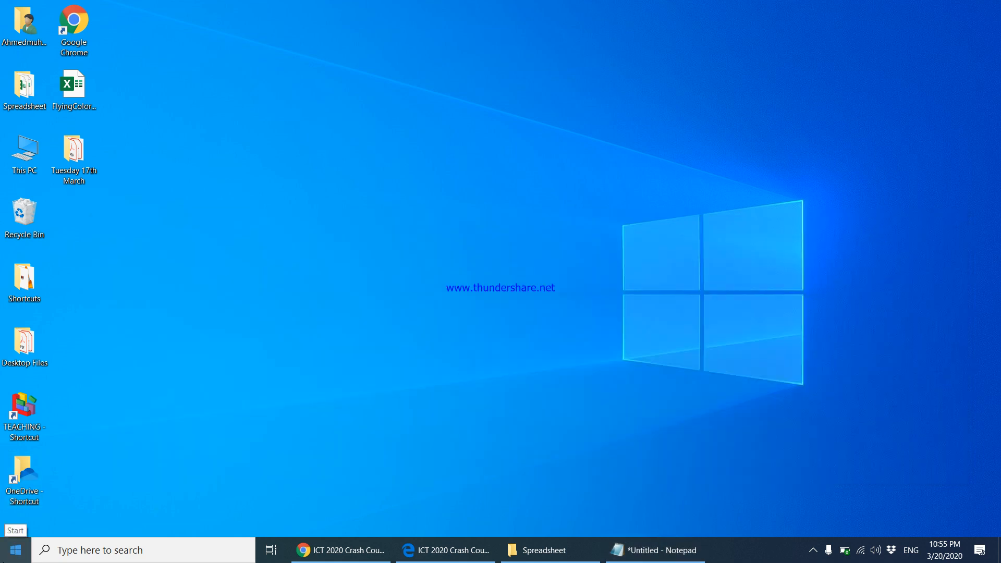
pyautogui.click(14, 552)
pyautogui.write('exce')
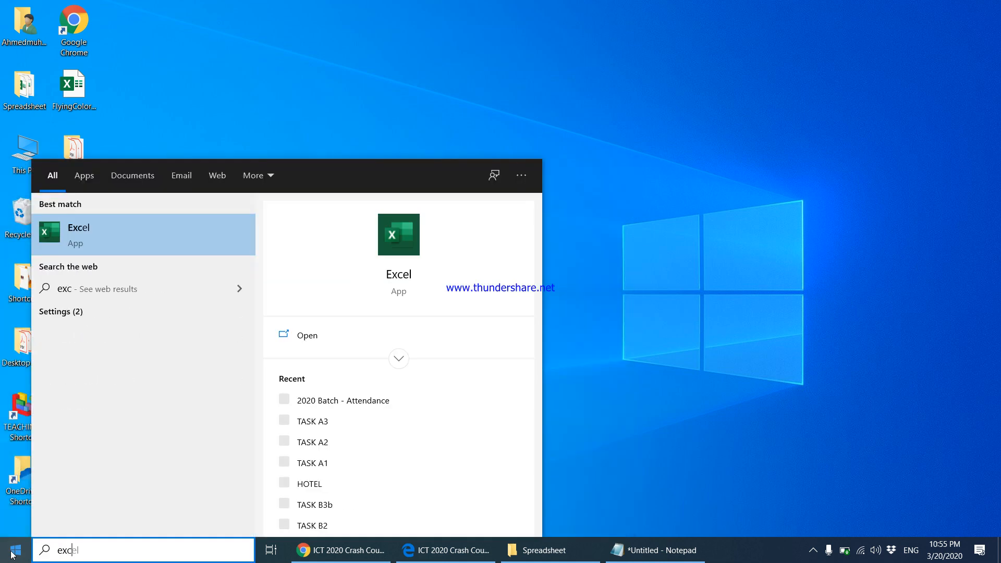
pyautogui.click(110, 241)
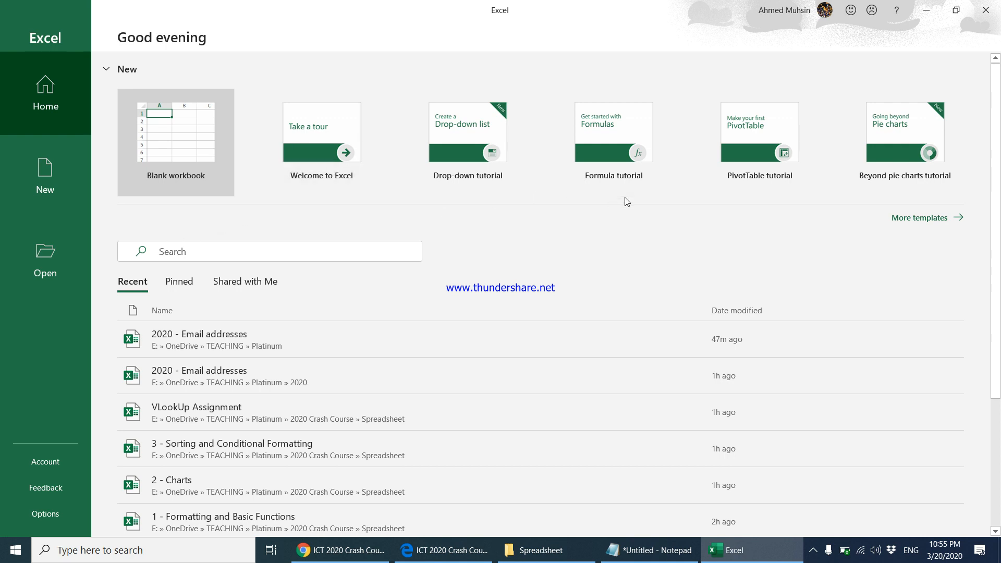
pyautogui.click(198, 156)
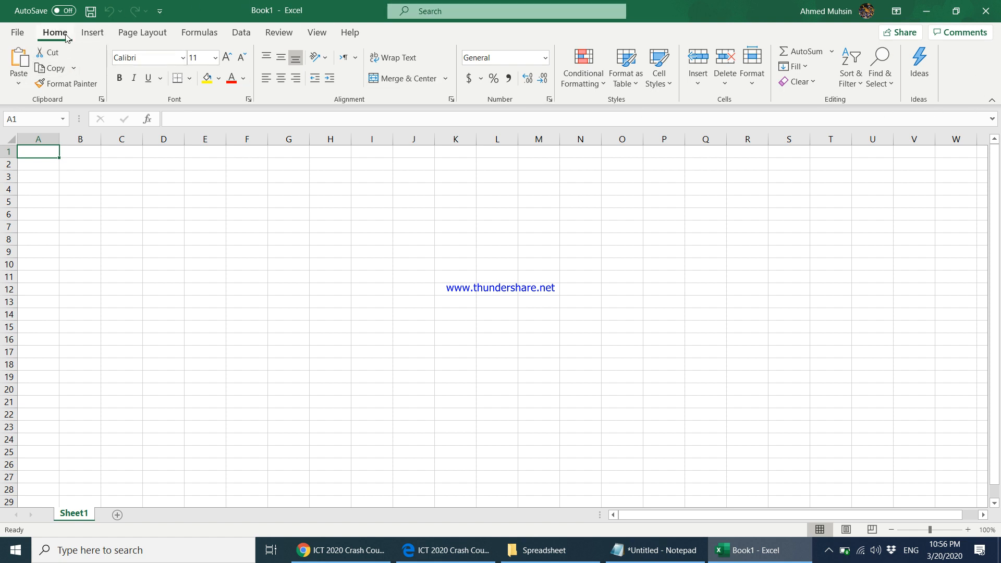
# - Look through the Insert and Home commands and collapse the ribbon
pyautogui.click(98, 37)
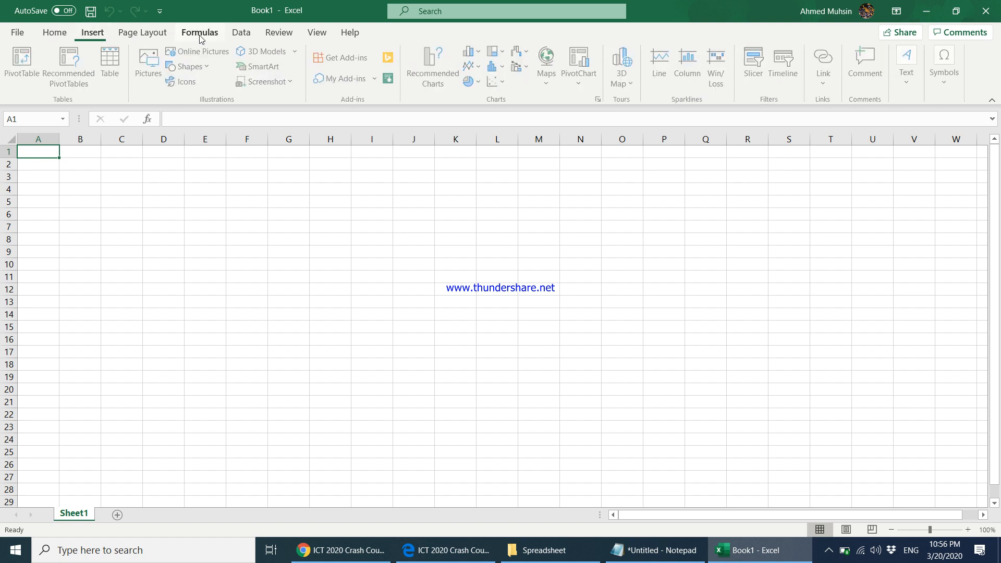
pyautogui.click(55, 34)
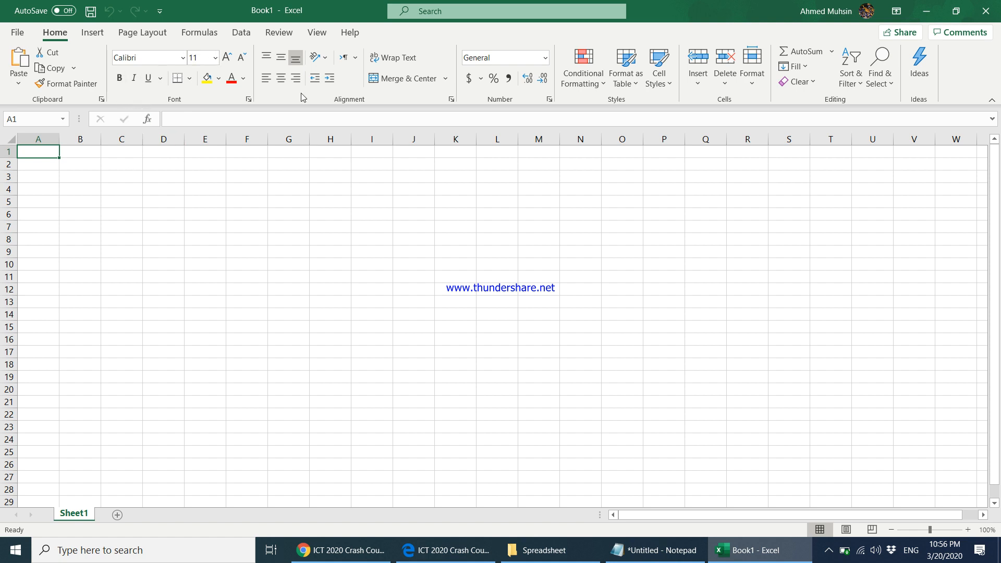
pyautogui.rightClick(197, 97)
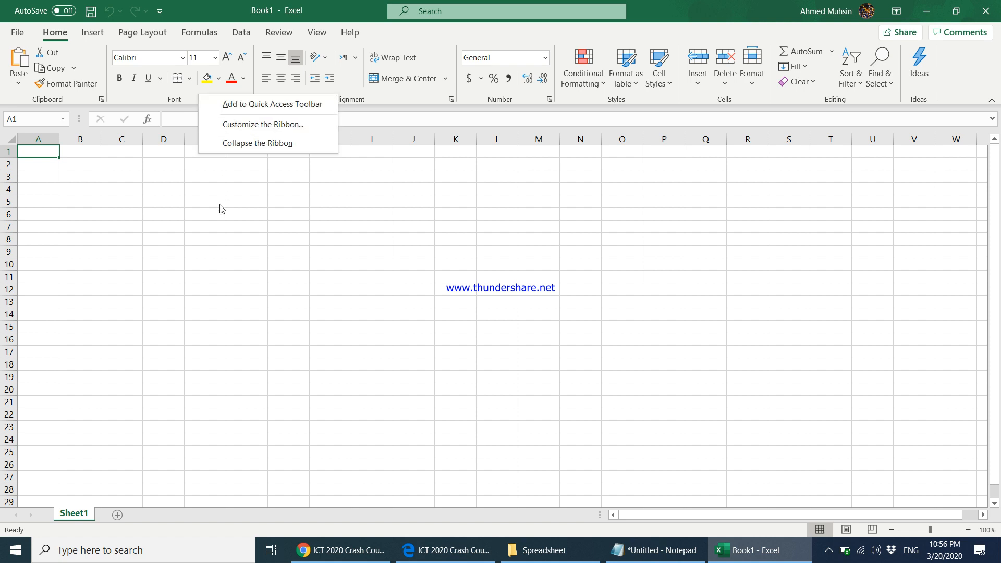
pyautogui.click(214, 147)
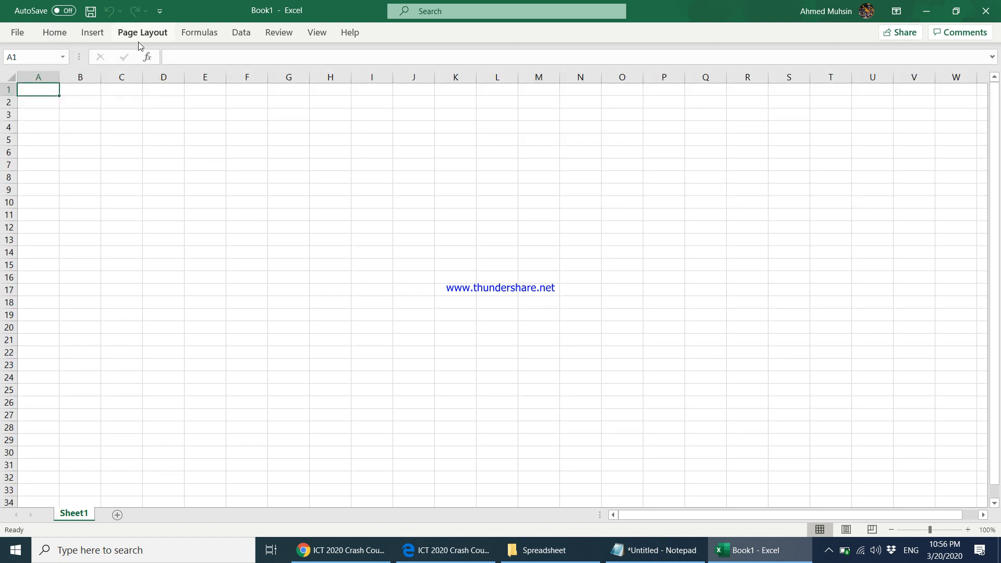
# - Show the Page Layout commands and turn off the ribbon's collapsed mode
pyautogui.click(159, 35)
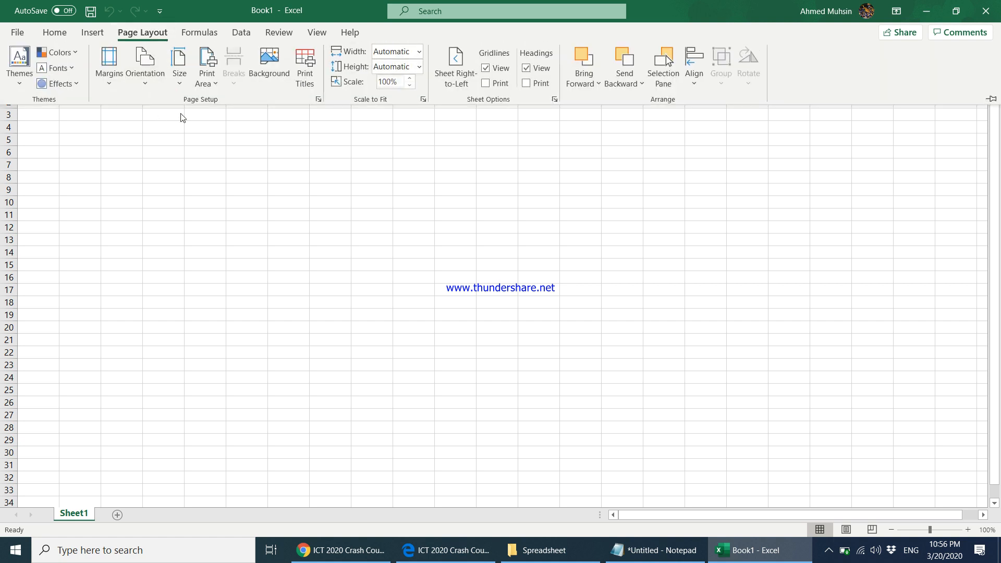
pyautogui.rightClick(156, 98)
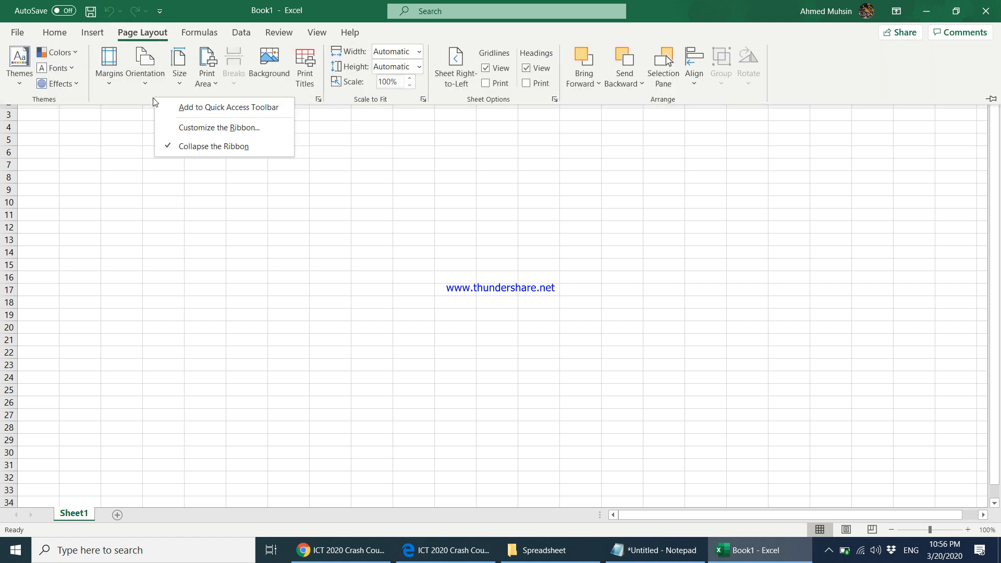
pyautogui.click(166, 147)
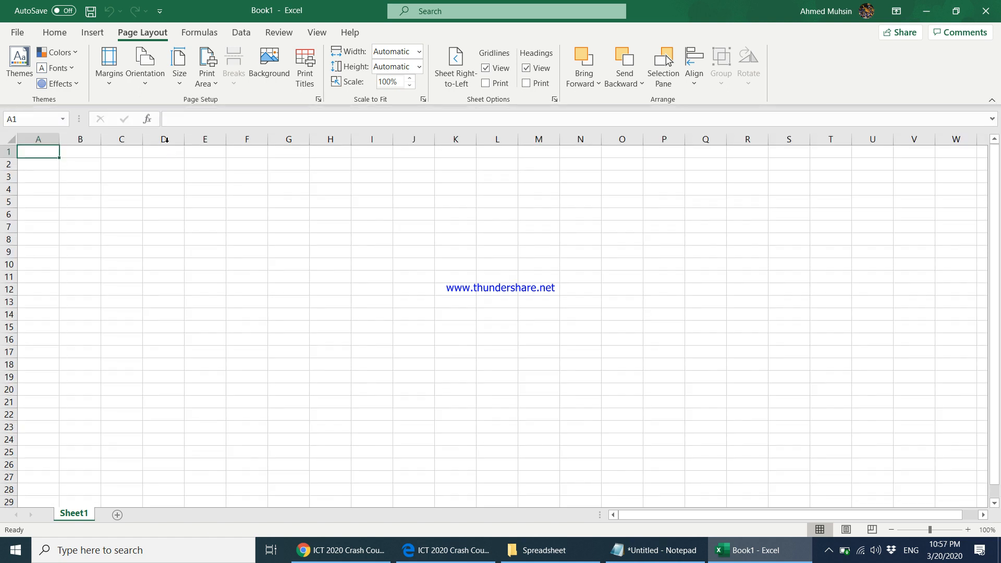
# - Select cell E5 on Sheet1 and add two new worksheets to the workbook
pyautogui.click(184, 202)
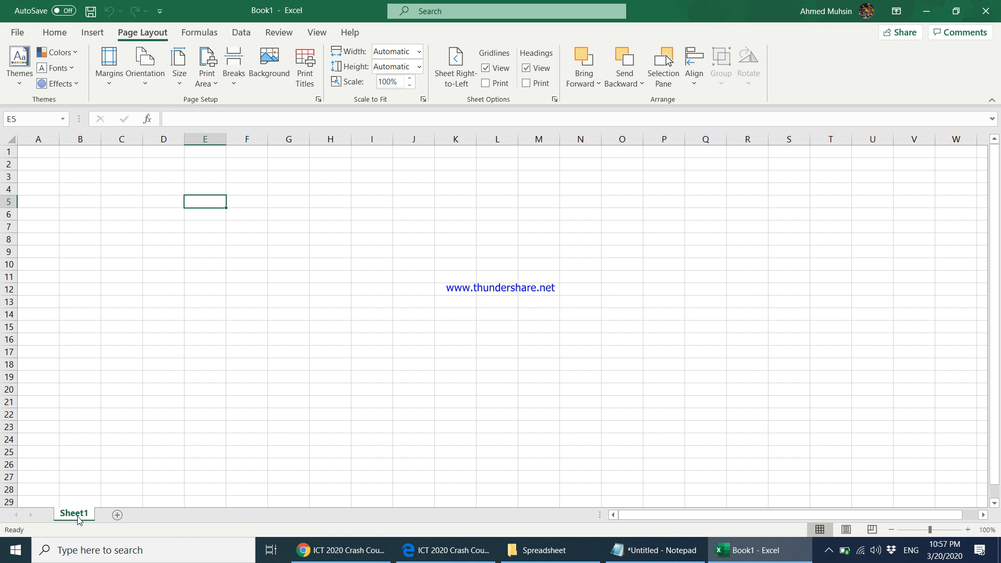
pyautogui.click(117, 517)
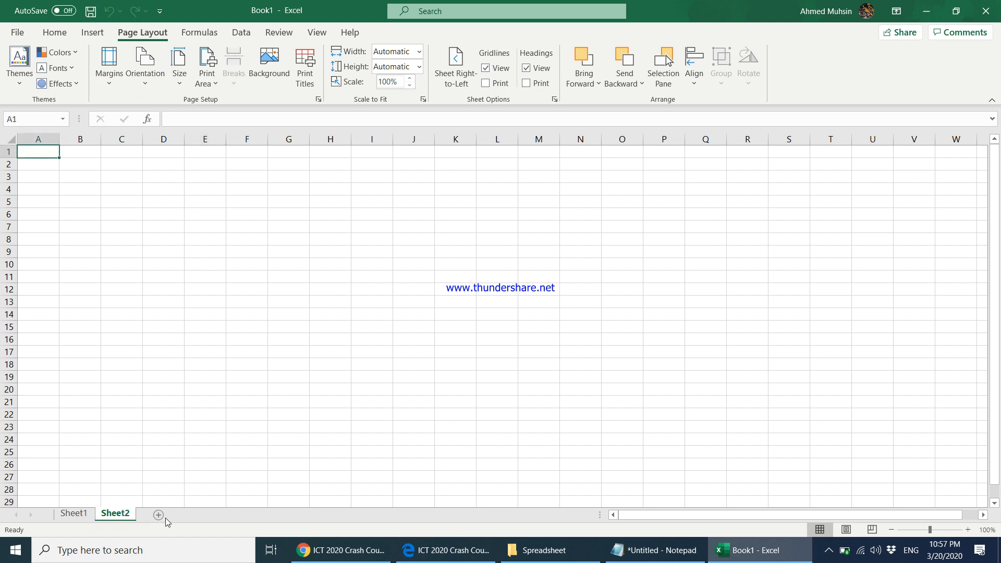
pyautogui.click(187, 515)
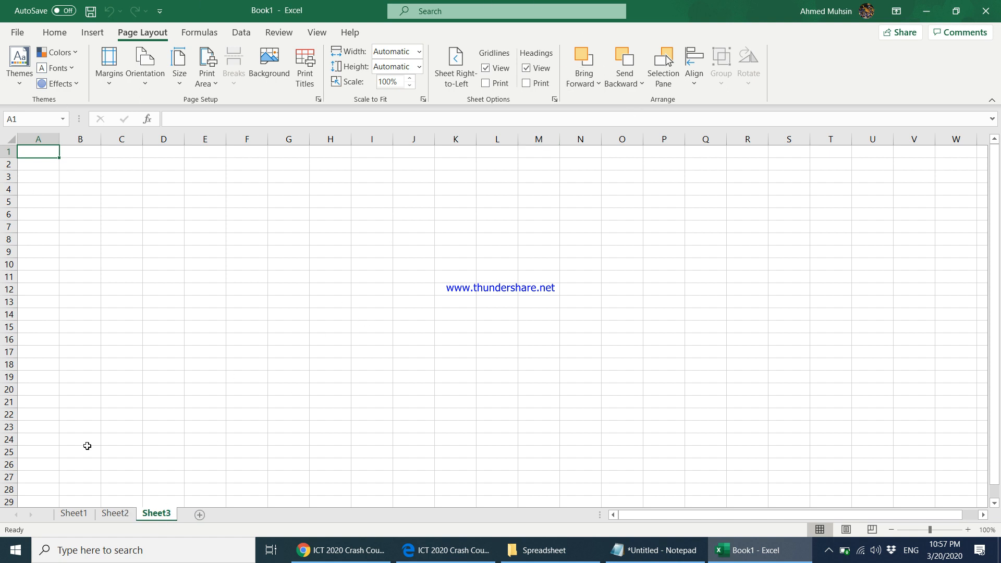
# - Return to Sheet1 and view its tab color options without applying a color
pyautogui.click(76, 513)
pyautogui.rightClick(82, 514)
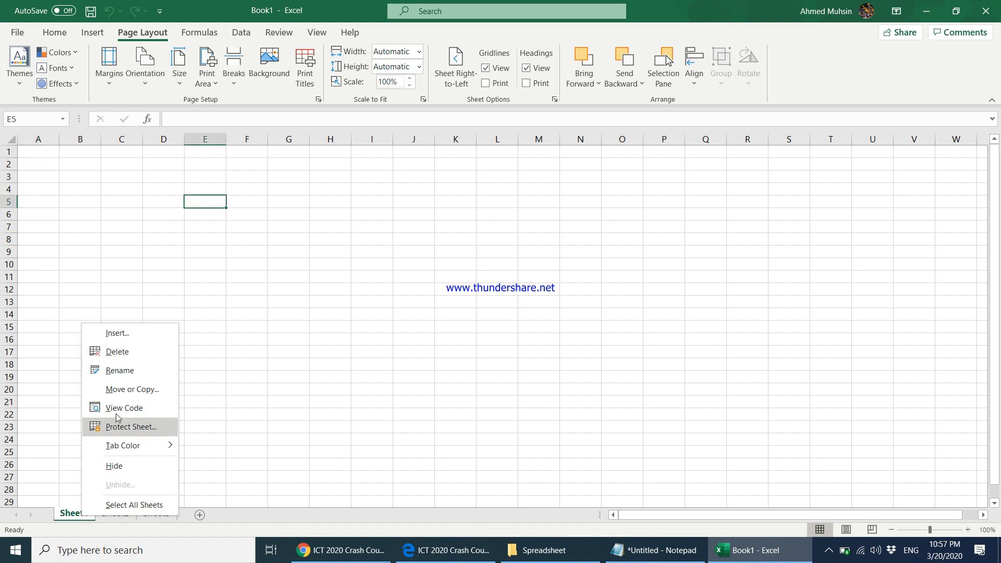
pyautogui.moveTo(123, 446)
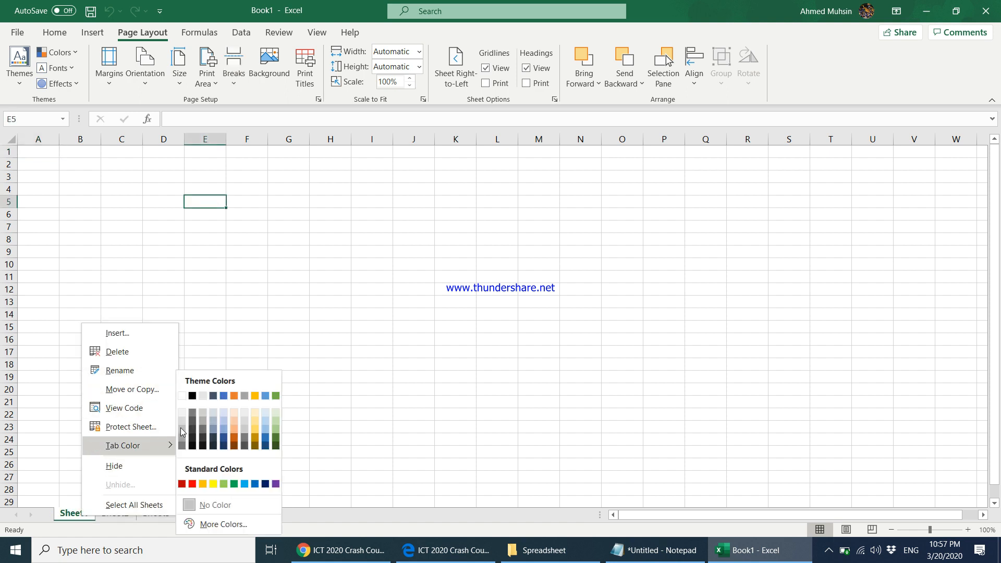
pyautogui.click(264, 311)
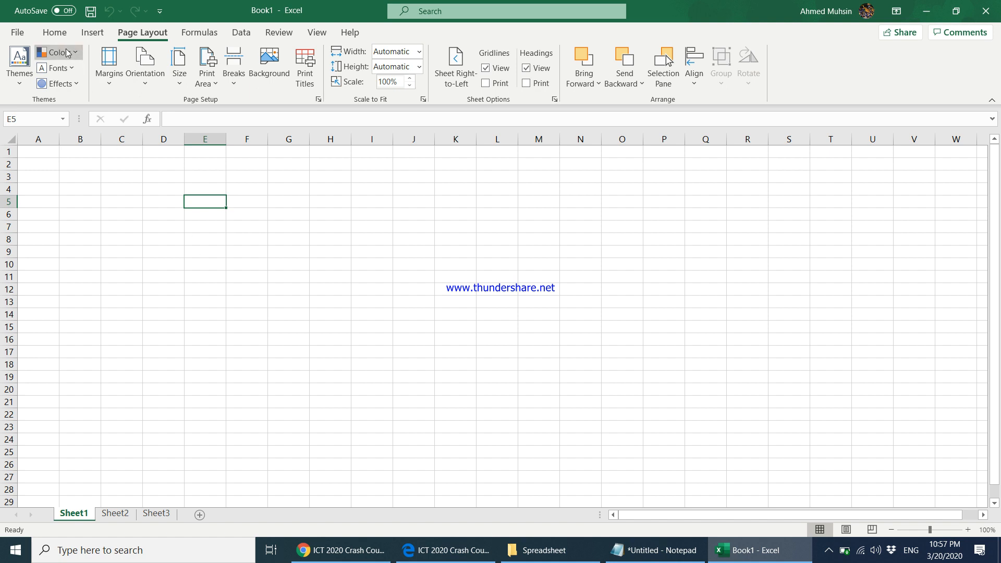
# - Show the Home commands and select all of column E and all of row 7 in turn, ending on cell E11
pyautogui.click(55, 32)
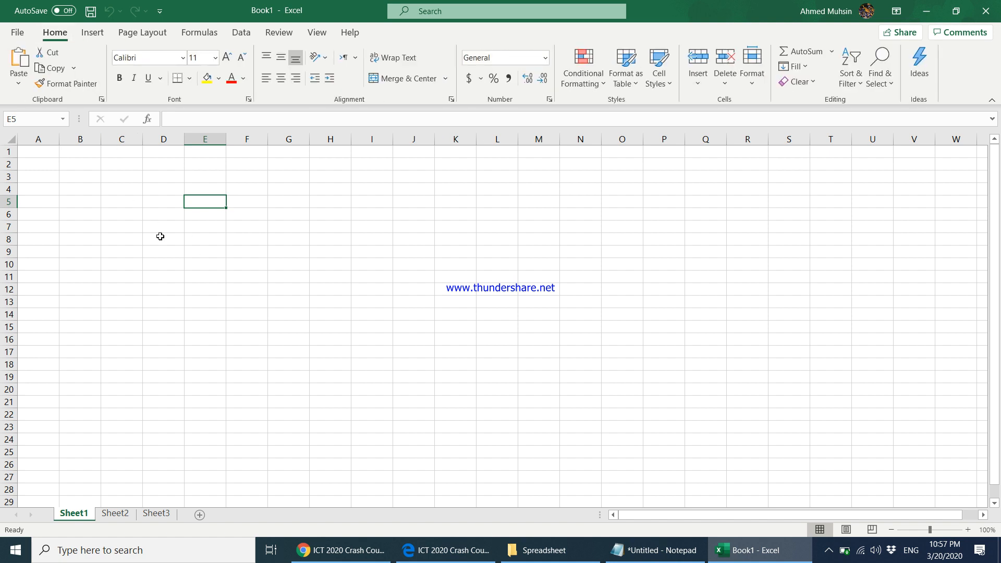
pyautogui.click(211, 140)
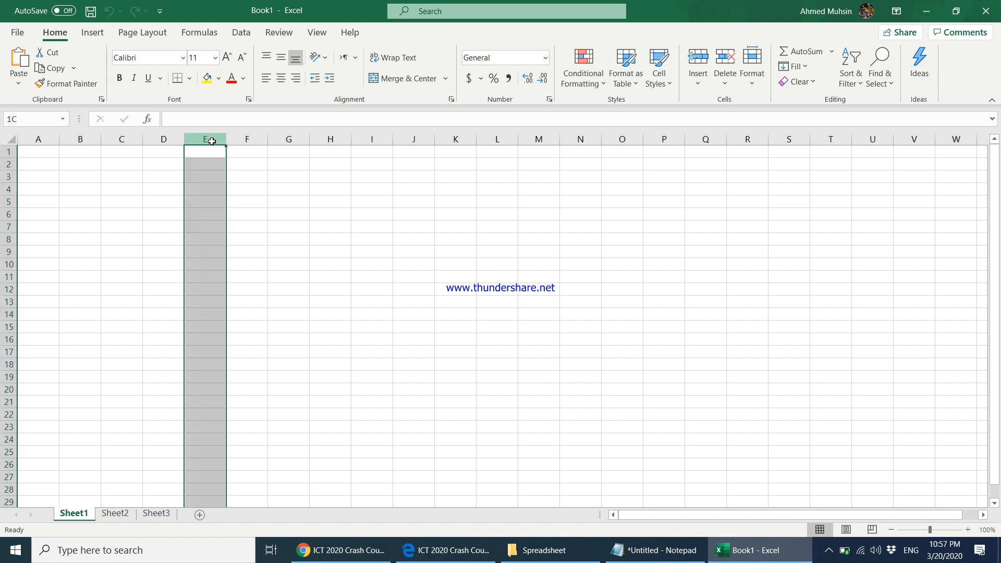
pyautogui.click(5, 228)
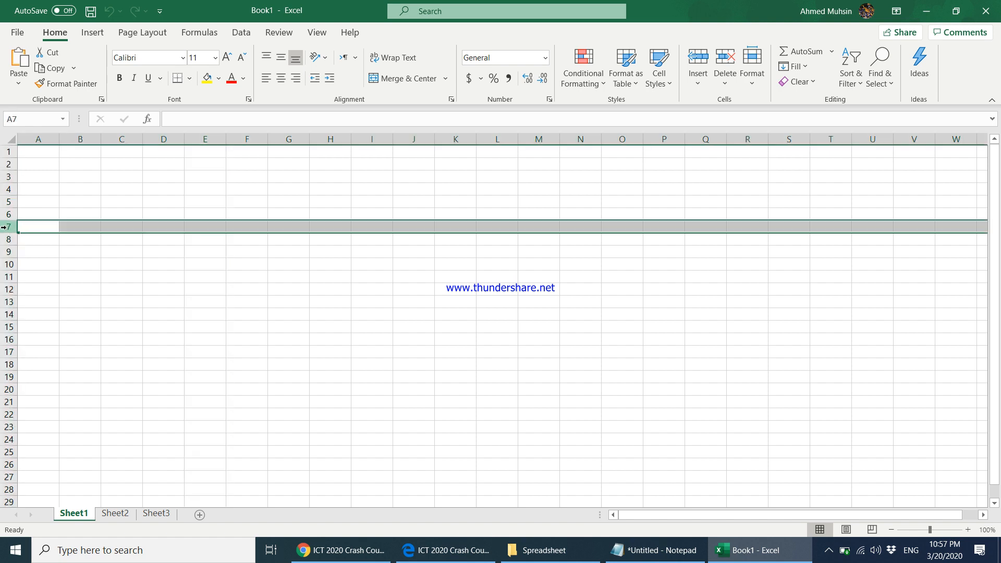
pyautogui.click(214, 139)
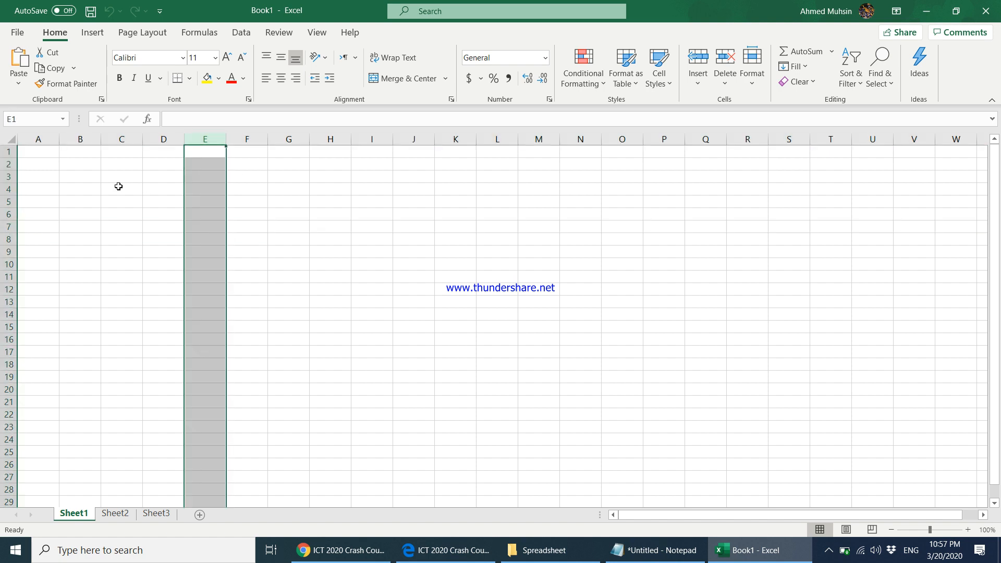
pyautogui.click(6, 228)
pyautogui.click(193, 276)
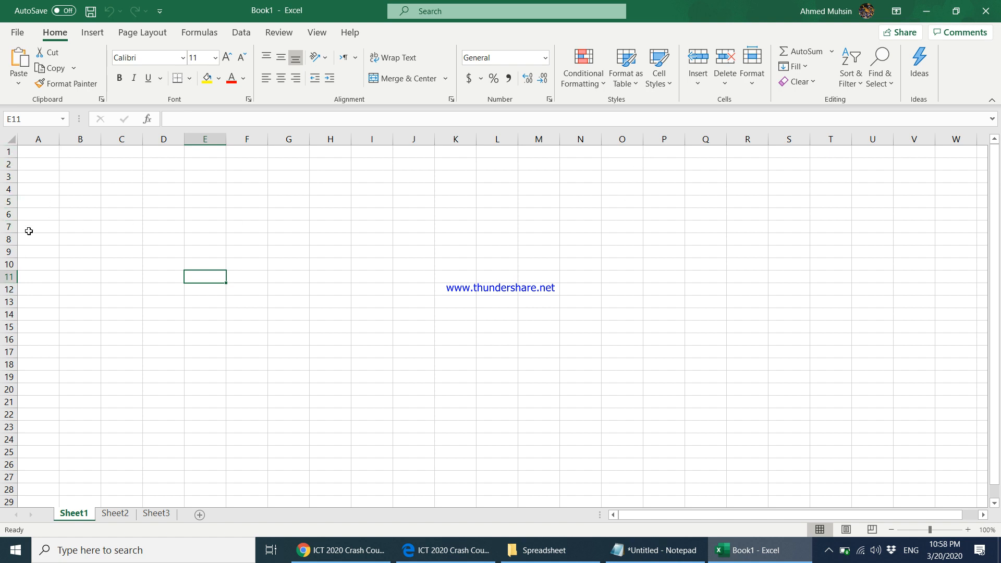
# - Select individual cells around the sheet one after another, including C6, D12, F6, K13 and H7
pyautogui.click(111, 223)
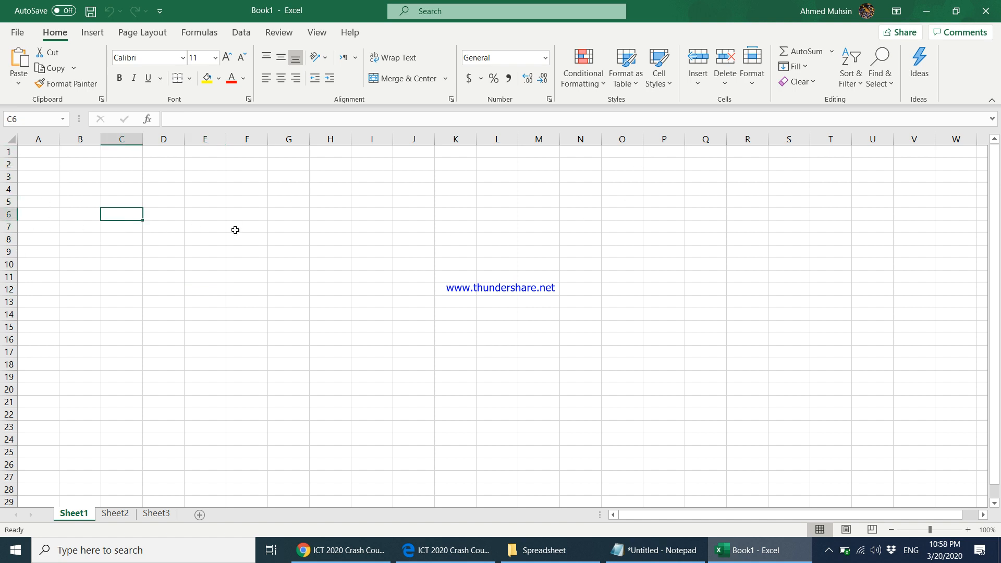
pyautogui.click(236, 229)
pyautogui.click(256, 292)
pyautogui.click(196, 297)
pyautogui.click(162, 286)
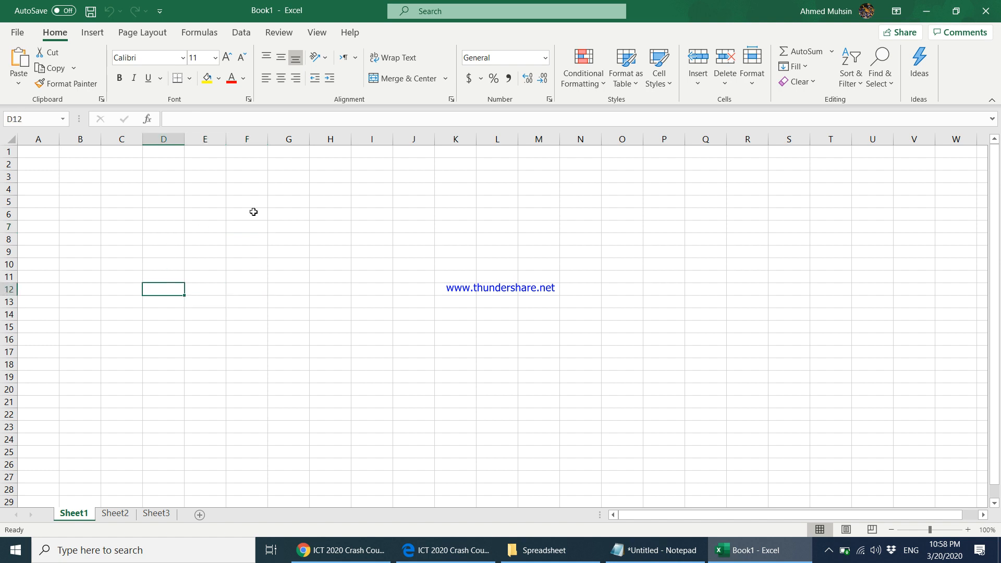
pyautogui.click(250, 213)
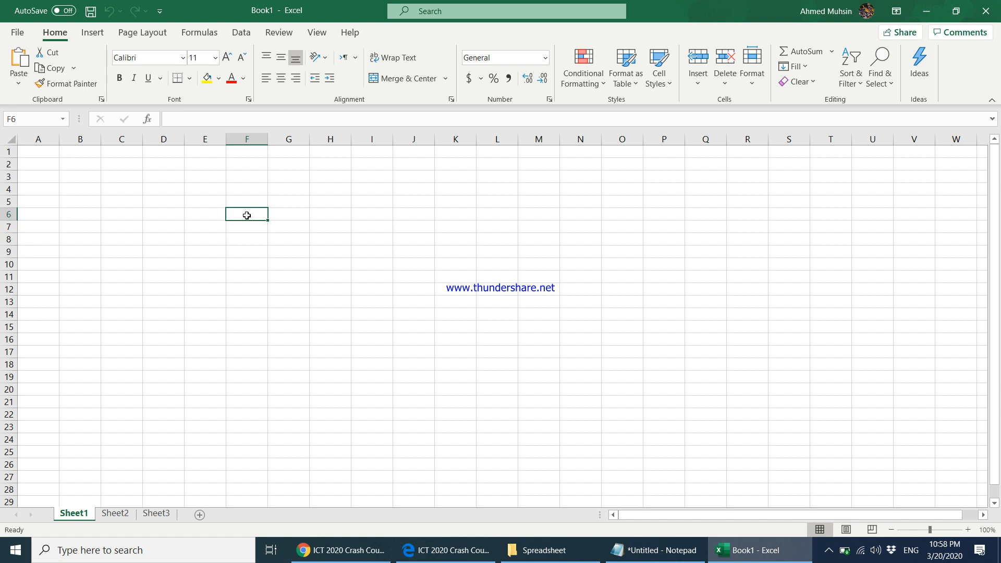
pyautogui.click(450, 305)
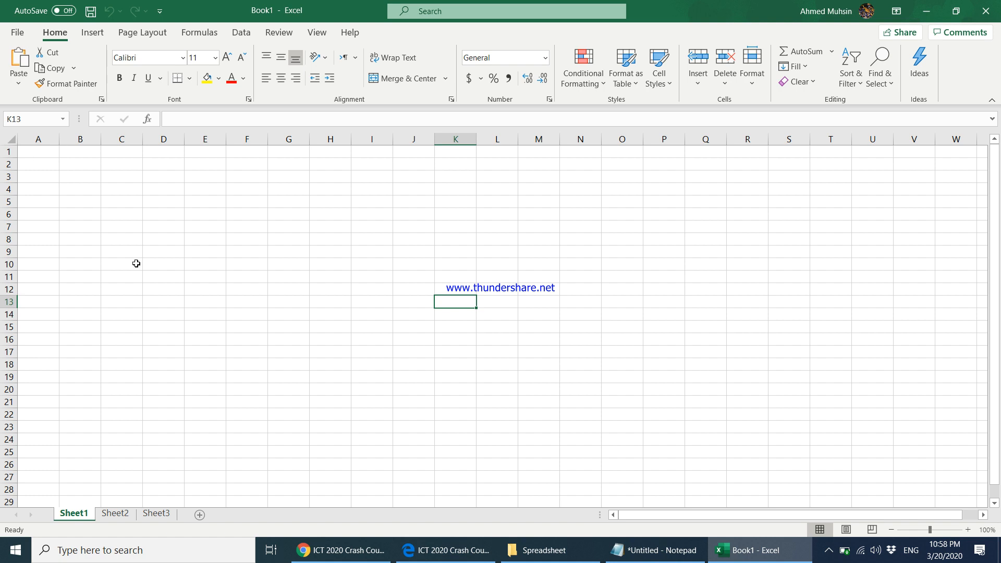
pyautogui.click(327, 227)
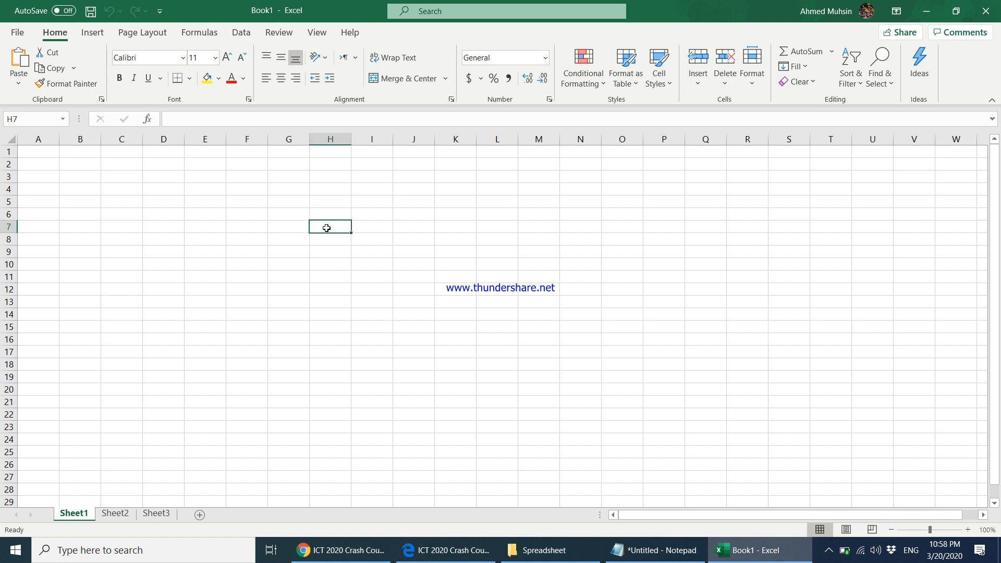
# - Select the range F4:K12, deselect it, and select a larger block of cells starting at F4
pyautogui.moveTo(245, 189); pyautogui.dragTo(458, 290)
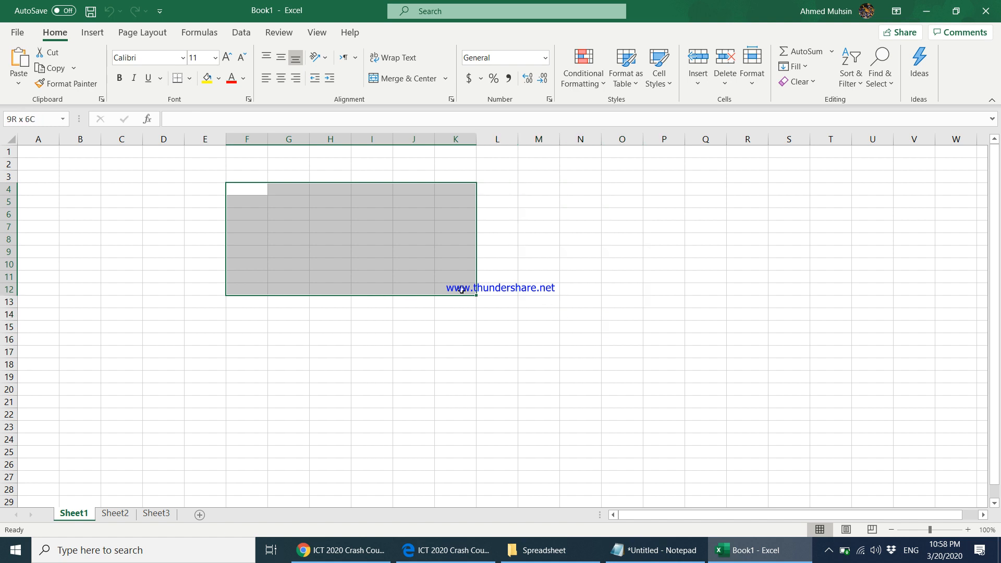
pyautogui.click(311, 266)
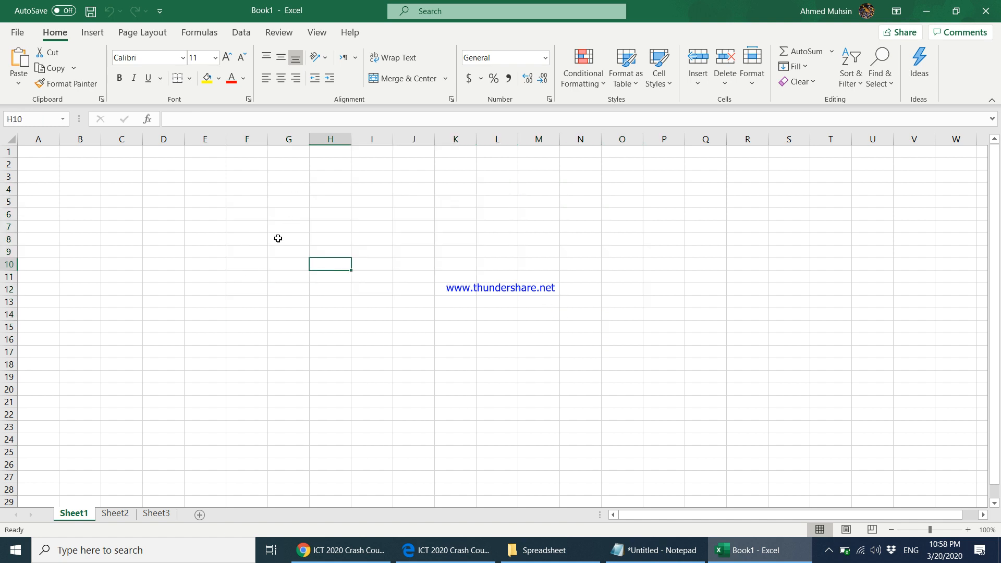
pyautogui.moveTo(245, 189); pyautogui.dragTo(538, 371)
# - Enter the sample text "sdfdgsdgdsfhg" in cell H9, reselect that cell and clear its contents
pyautogui.click(326, 256)
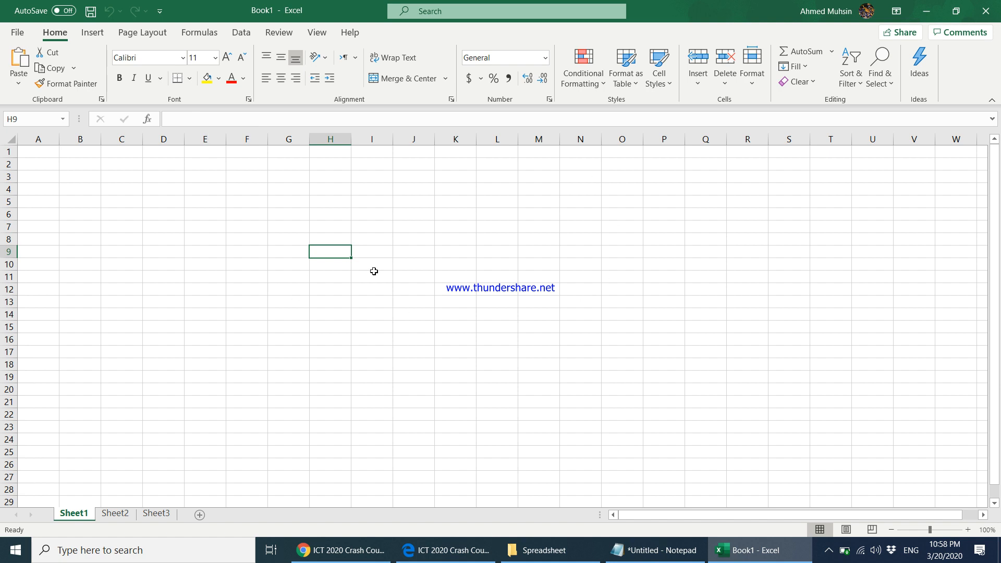
pyautogui.write('sdfdgsdgdsfhg')
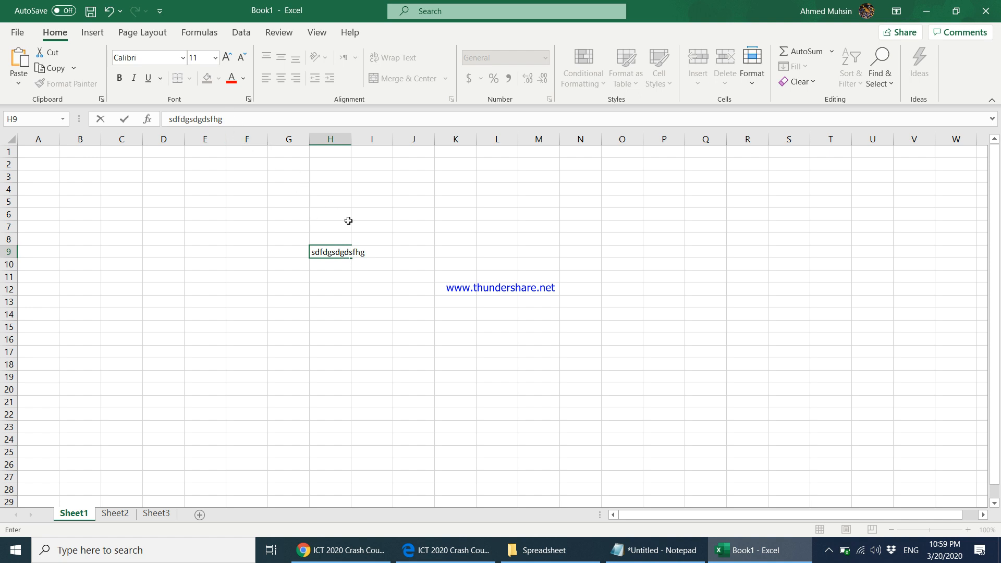
pyautogui.click(540, 275)
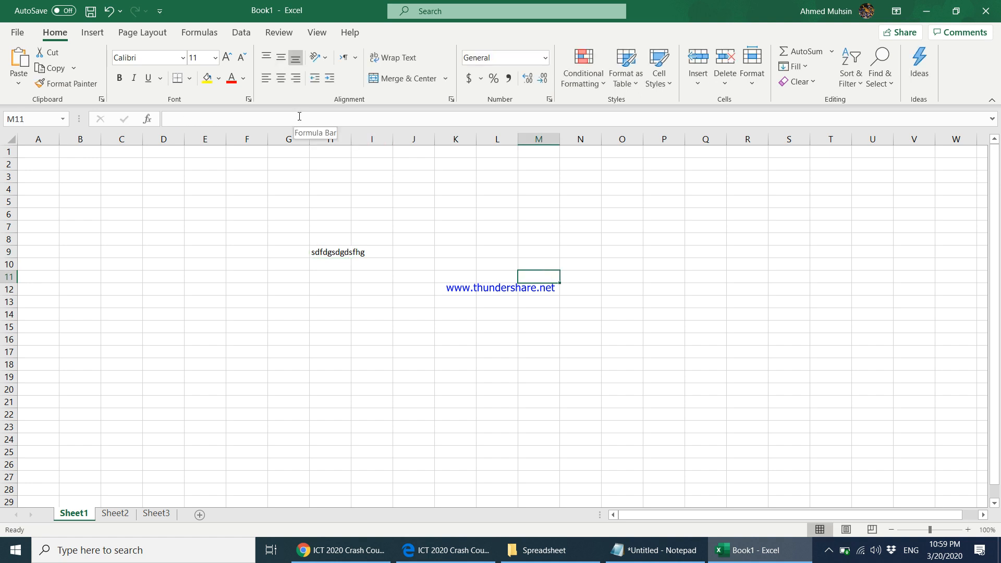
pyautogui.click(330, 252)
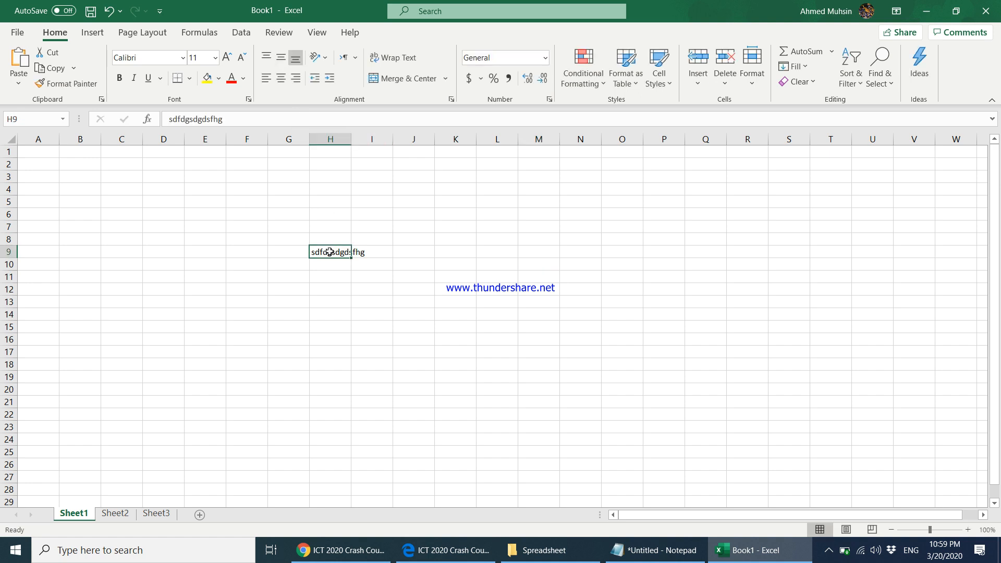
pyautogui.press('Delete')
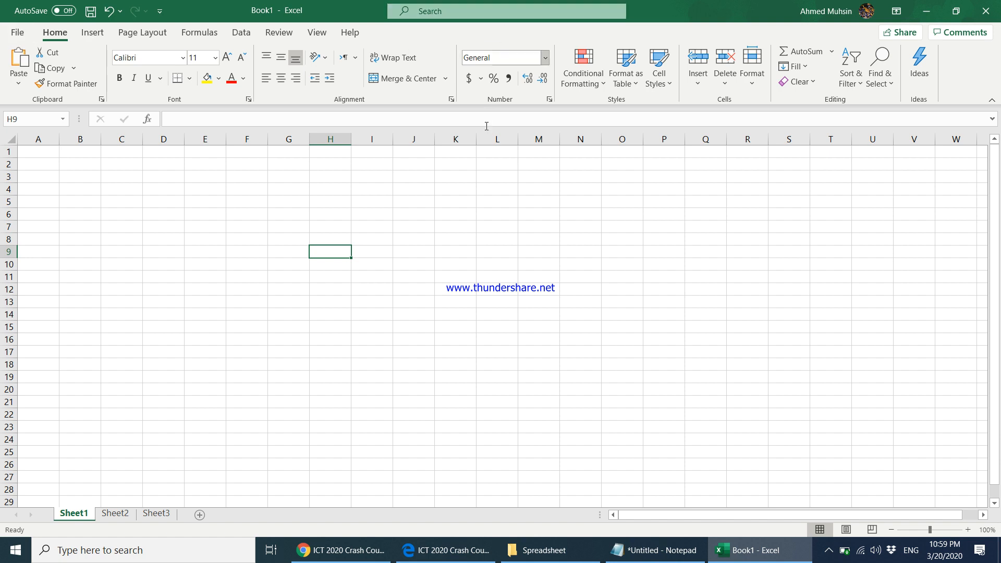
pyautogui.click(420, 254)
pyautogui.click(324, 241)
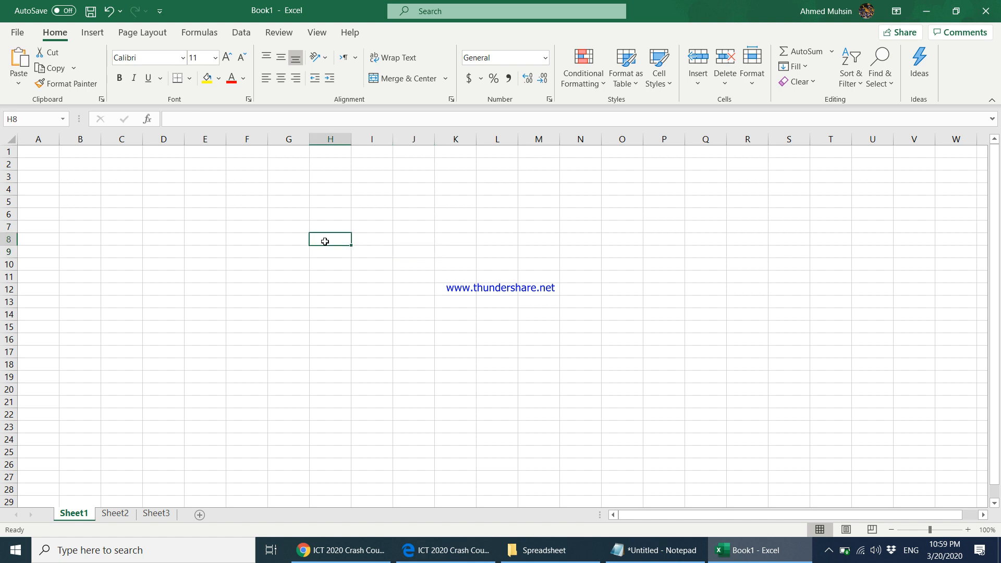
# - Close the workbook Book1 without saving its changes
pyautogui.click(981, 17)
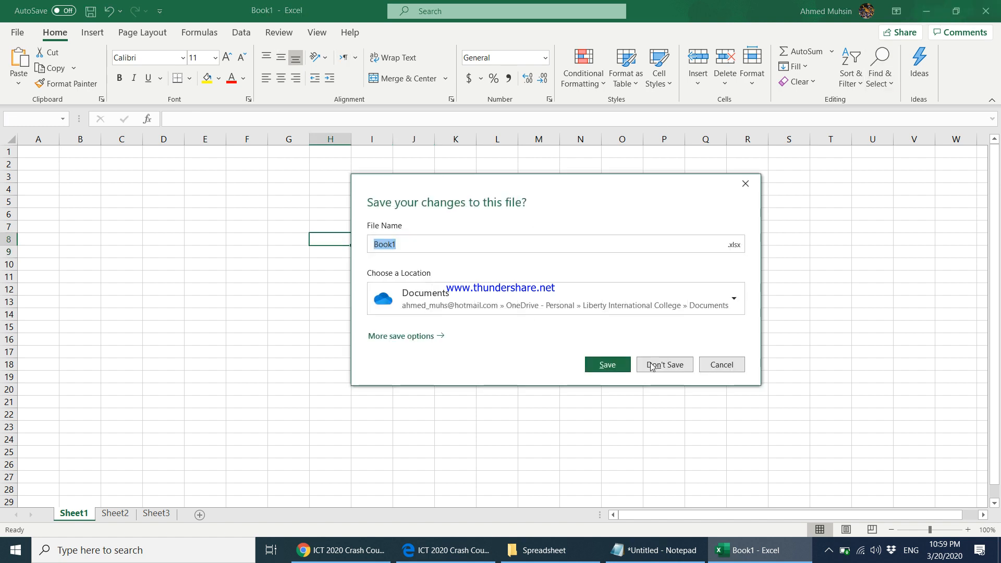
pyautogui.click(672, 366)
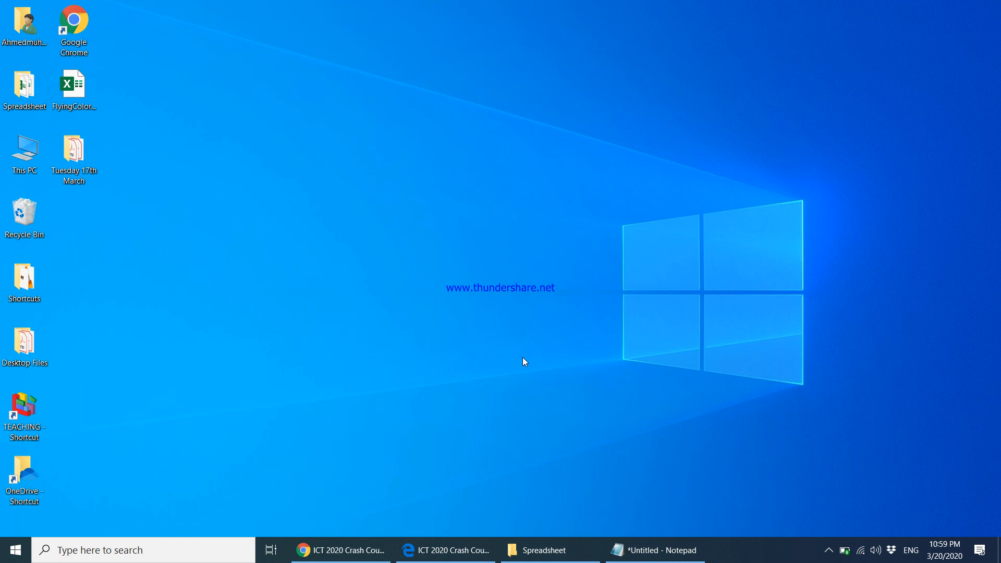
# - Switch to Google Chrome and, in the ICT 2020 Crash Course classwork, open the Excel file attached to "1 Activity. Formatting and Basic Functions"
pyautogui.click(363, 551)
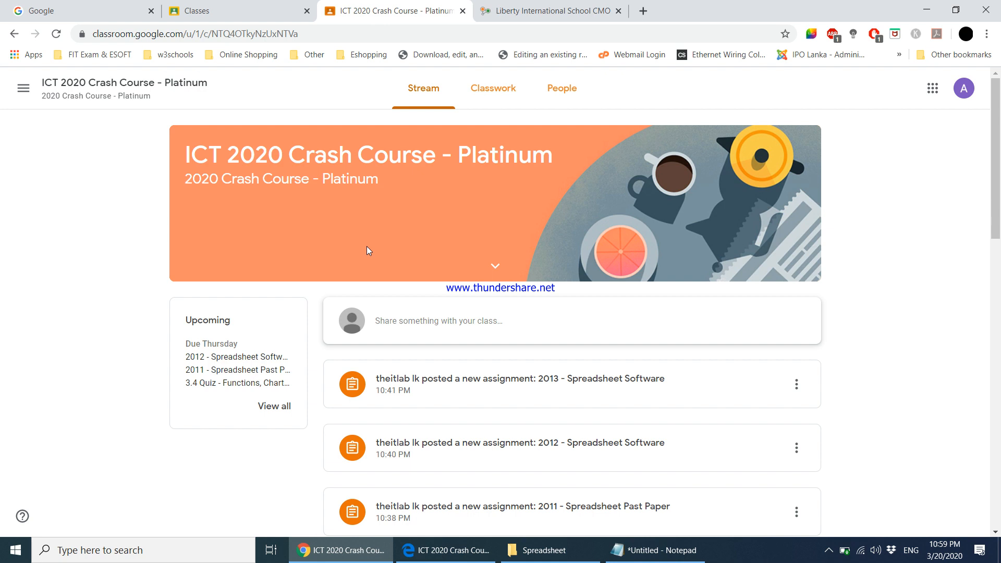
pyautogui.click(499, 91)
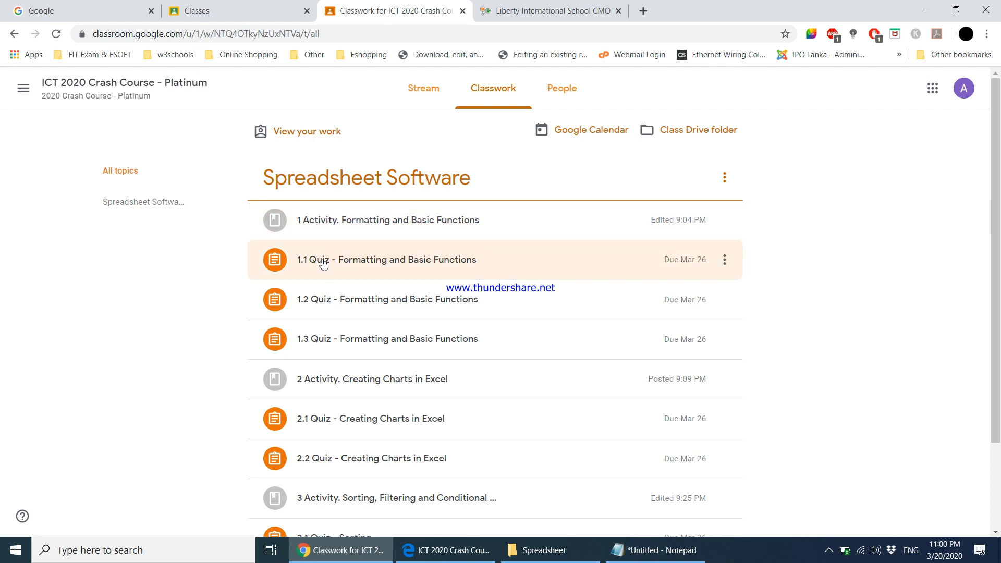
pyautogui.click(318, 234)
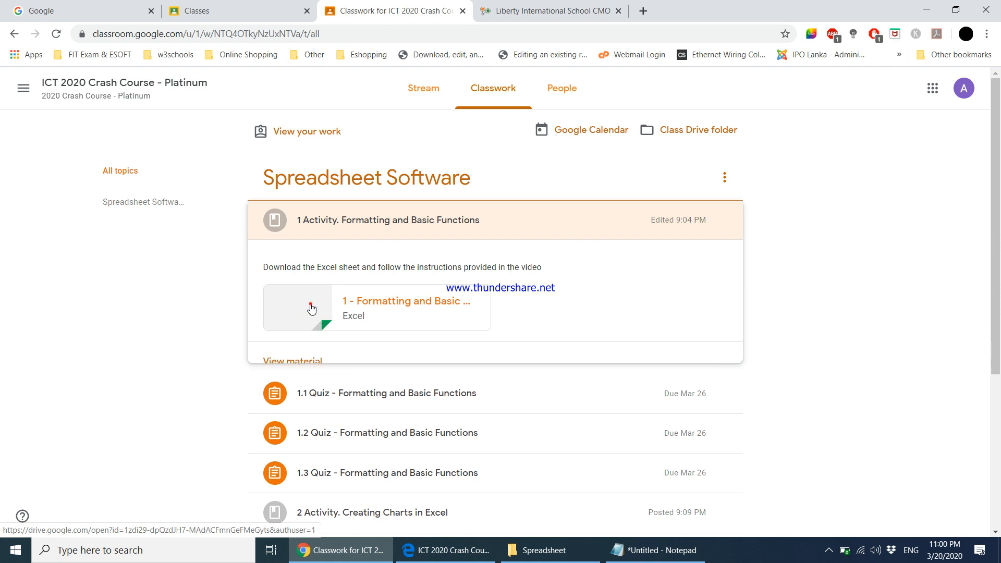
pyautogui.click(370, 322)
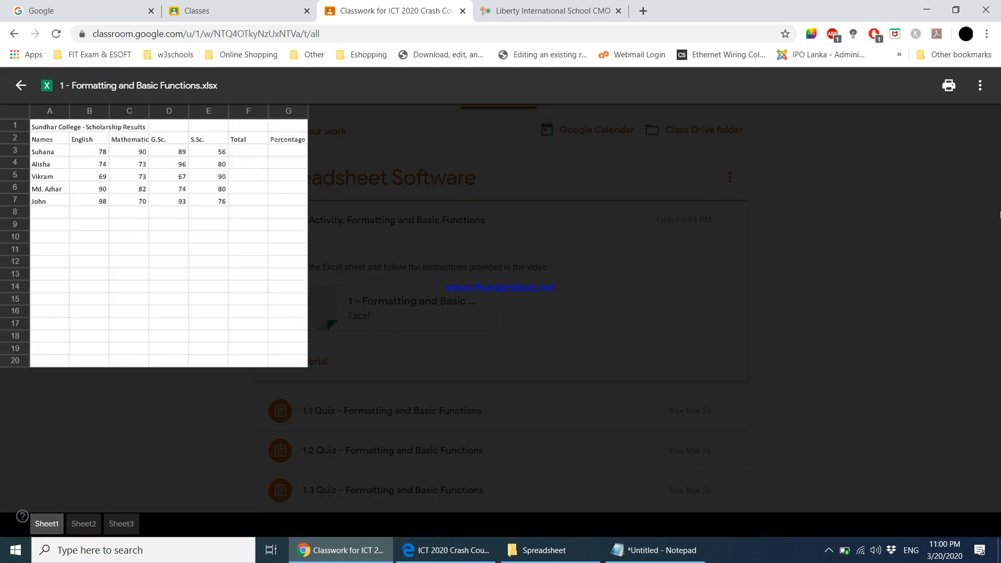
pyautogui.click(980, 85)
pyautogui.click(542, 240)
pyautogui.click(21, 85)
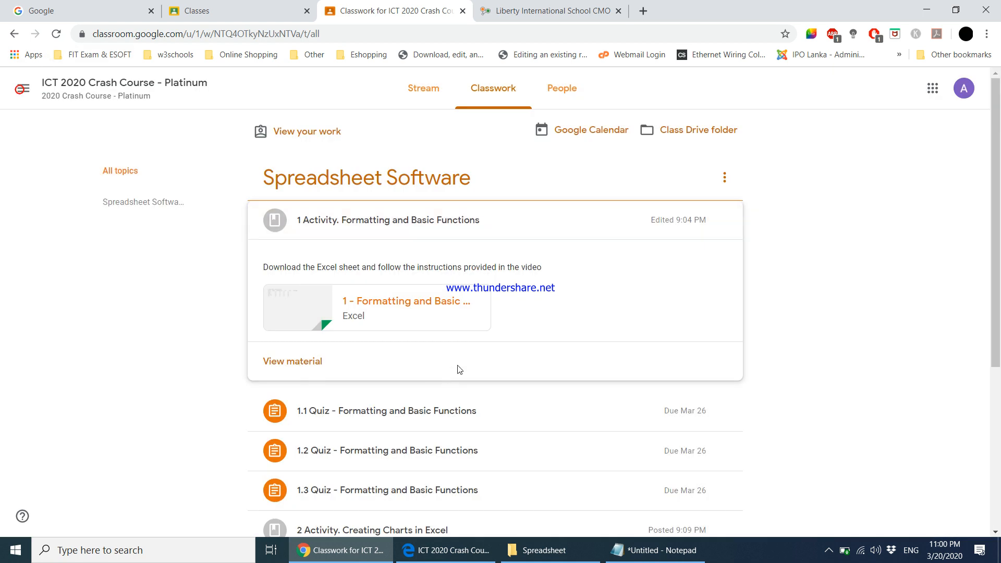
pyautogui.rightClick(473, 307)
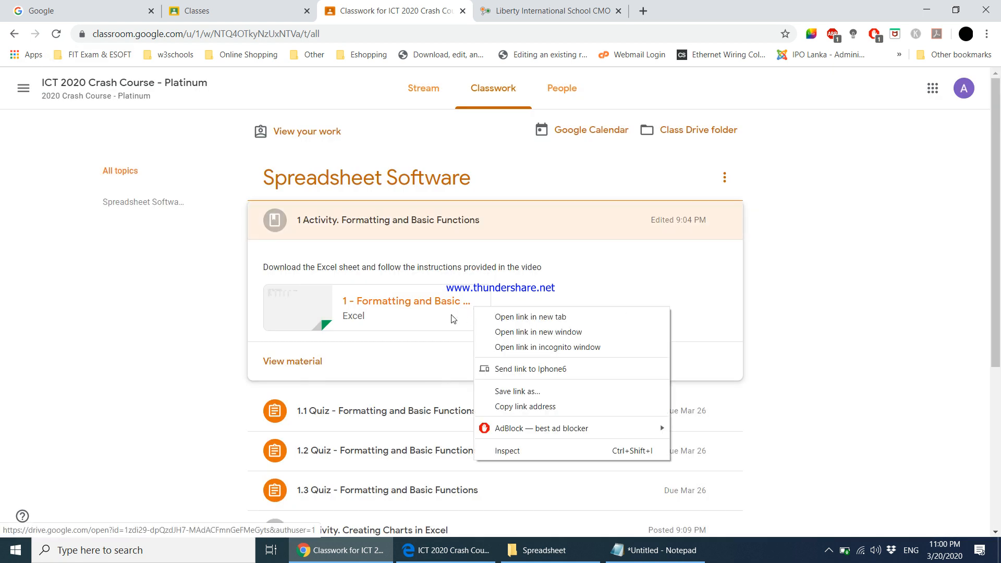
pyautogui.click(452, 319)
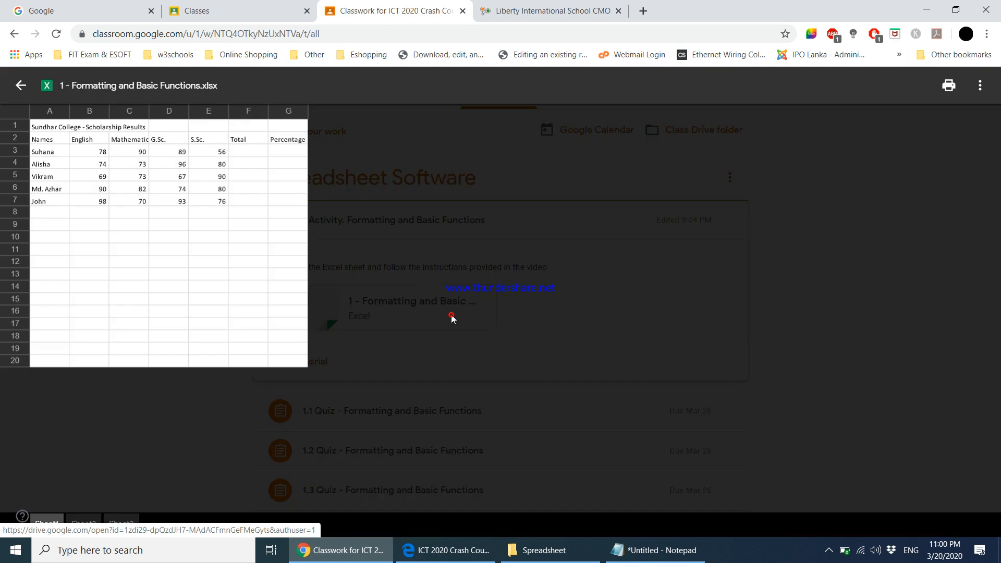
# - Open the previewed Excel file in a new window, dismiss the Google Sheets promotion and try to download the file
pyautogui.click(981, 89)
pyautogui.click(930, 157)
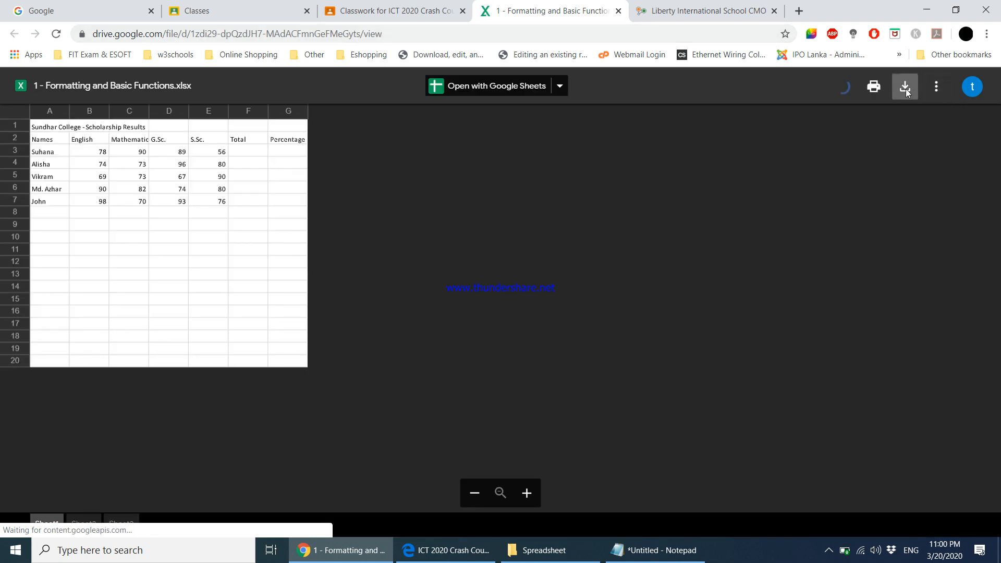
pyautogui.click(905, 89)
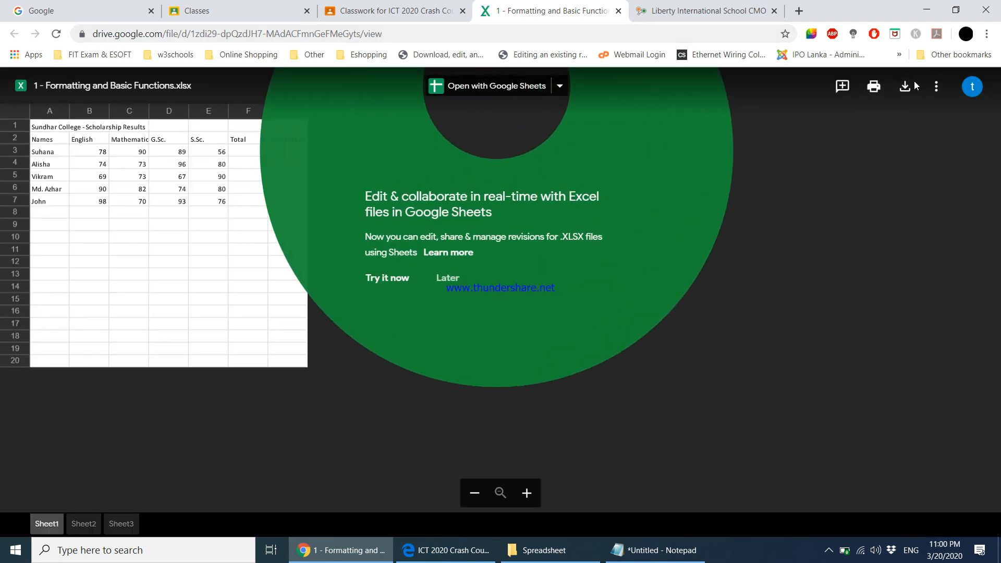
pyautogui.click(749, 333)
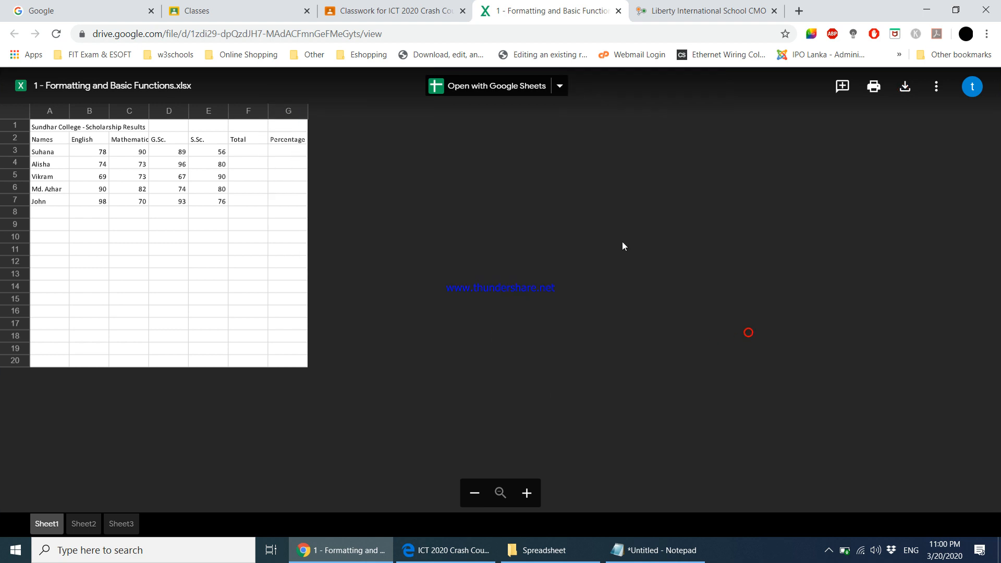
pyautogui.click(905, 89)
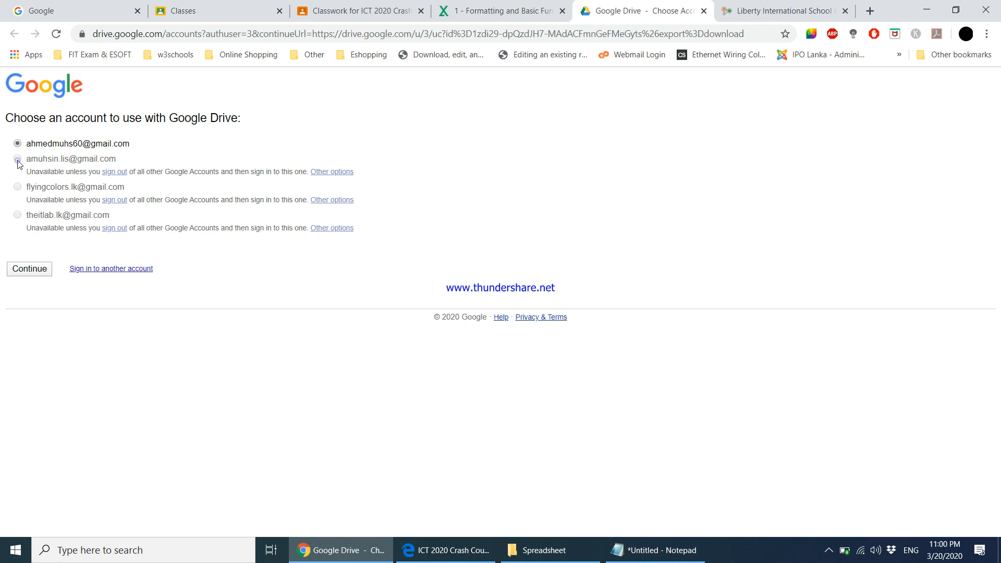
# - Try twice to continue the download with the preselected Google account, going back from the resulting page each time
pyautogui.click(31, 267)
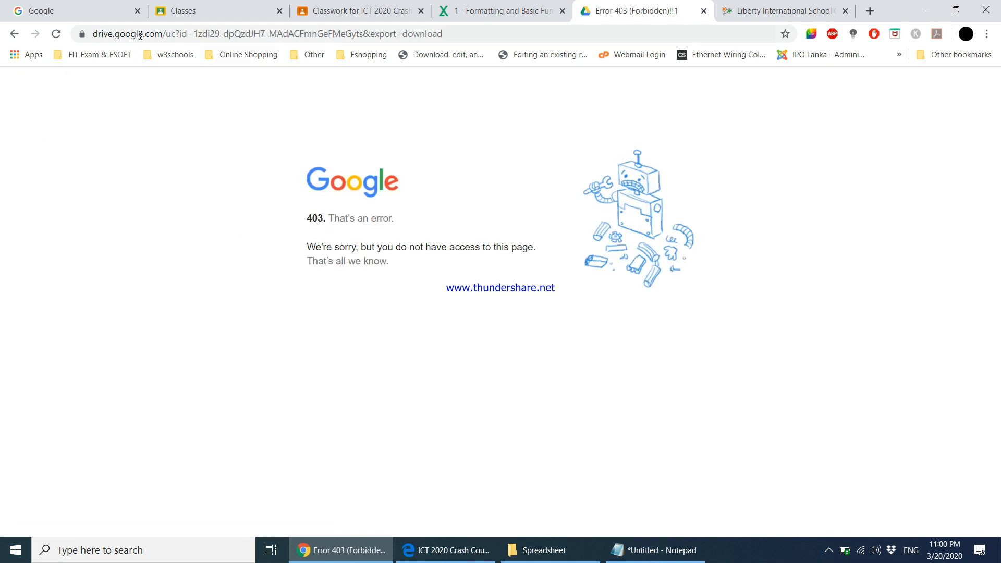
pyautogui.click(15, 36)
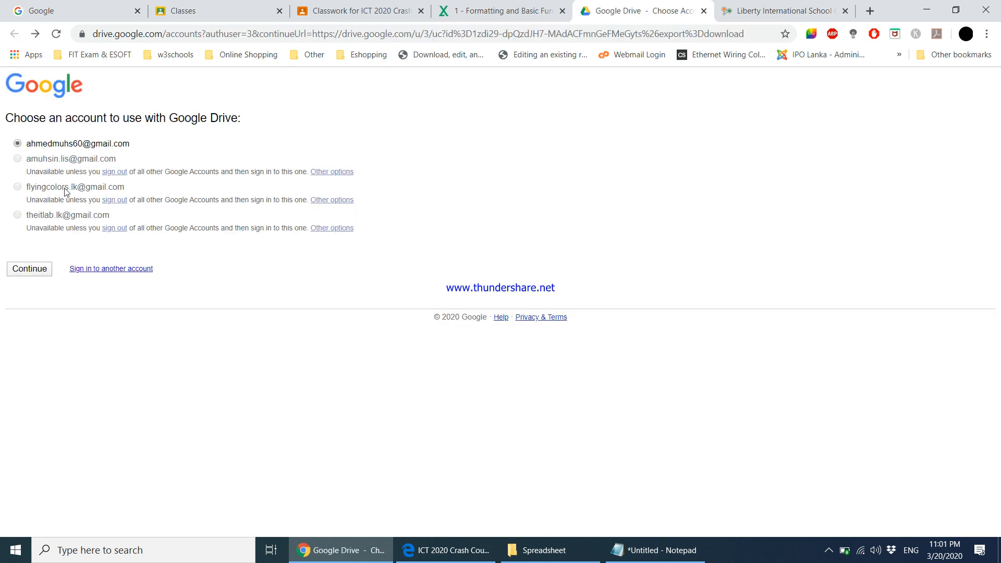
pyautogui.click(38, 269)
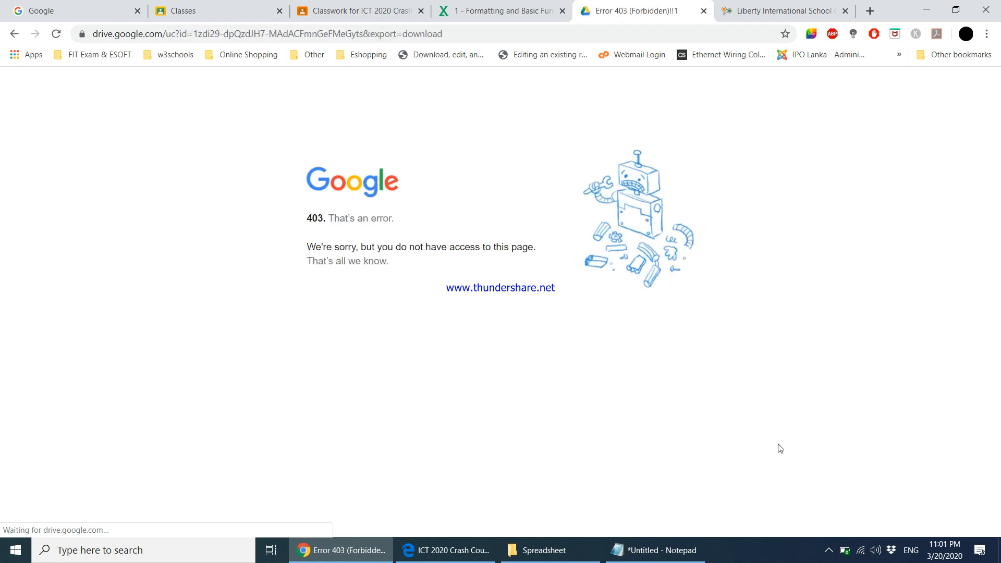
pyautogui.click(15, 40)
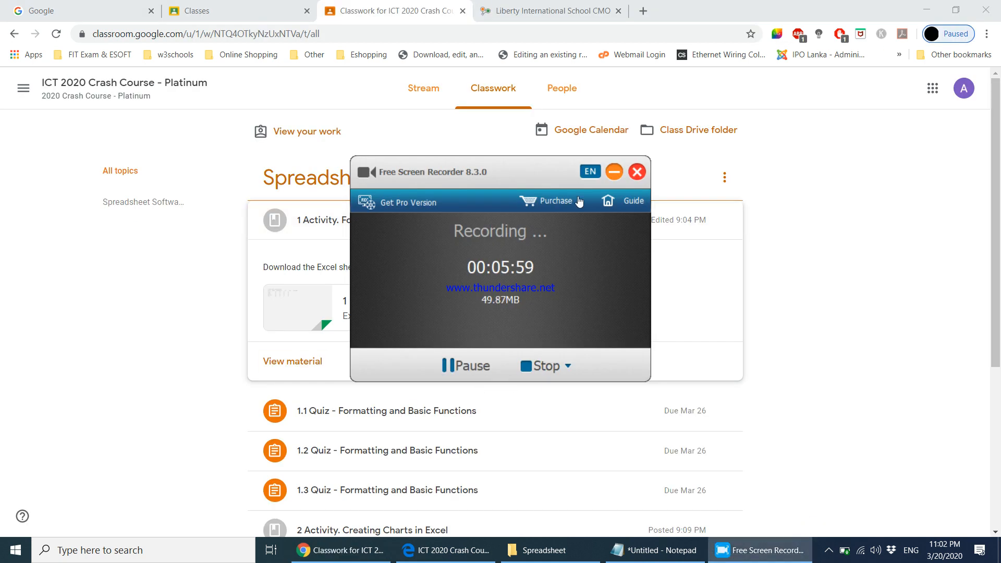
# - Preview the activity's Excel file again, open it in a new window and download it
pyautogui.click(614, 171)
pyautogui.click(432, 319)
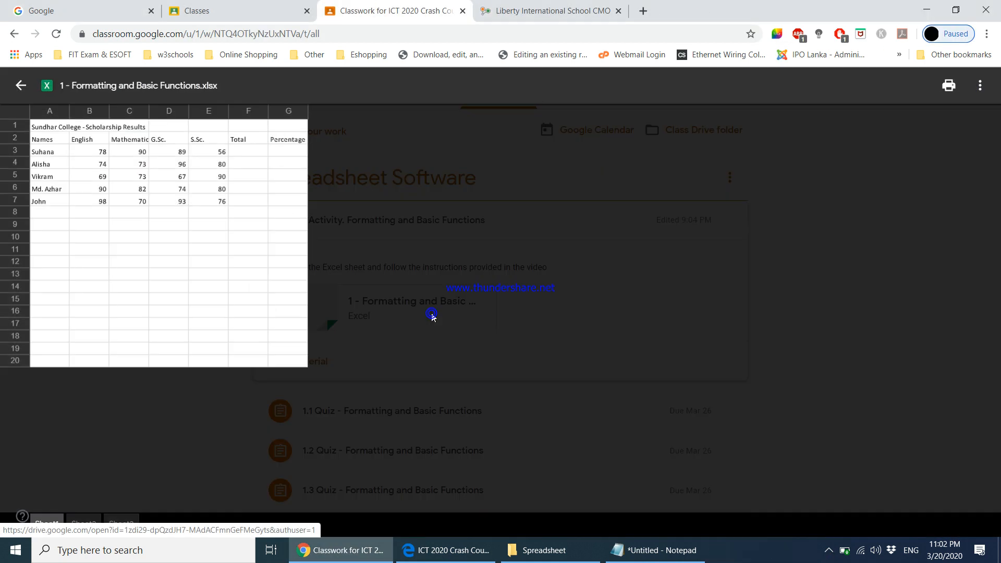
pyautogui.click(979, 86)
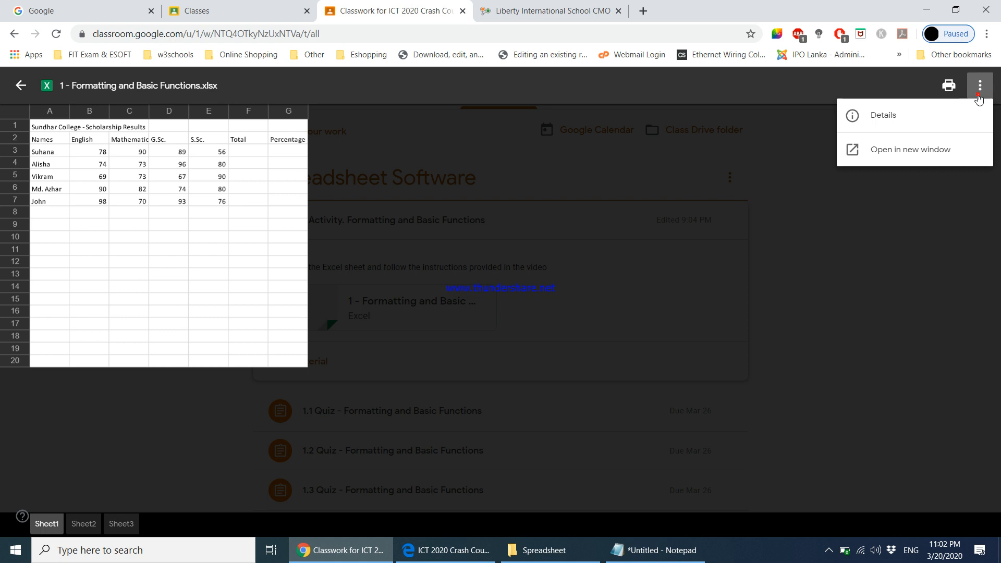
pyautogui.click(921, 149)
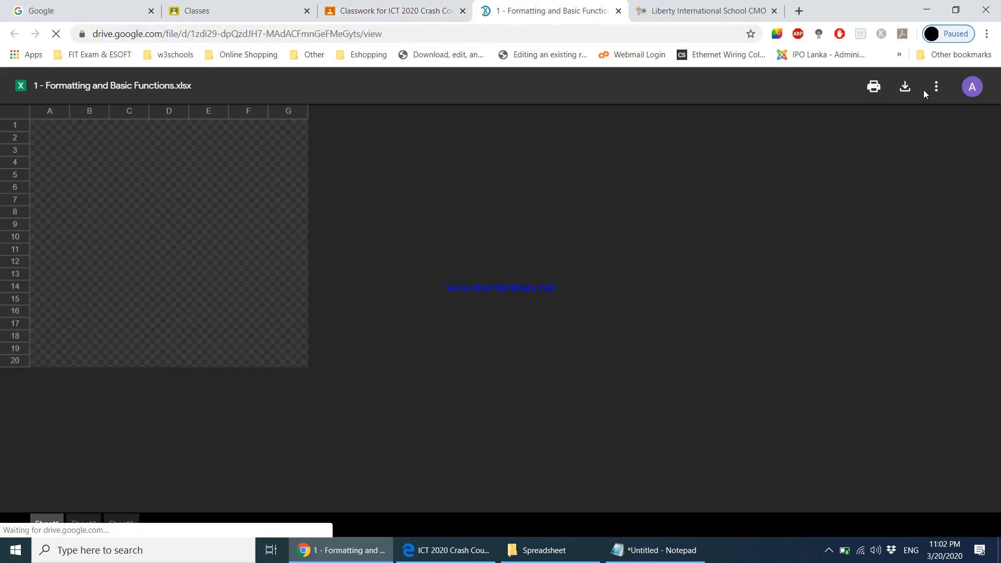
pyautogui.click(904, 88)
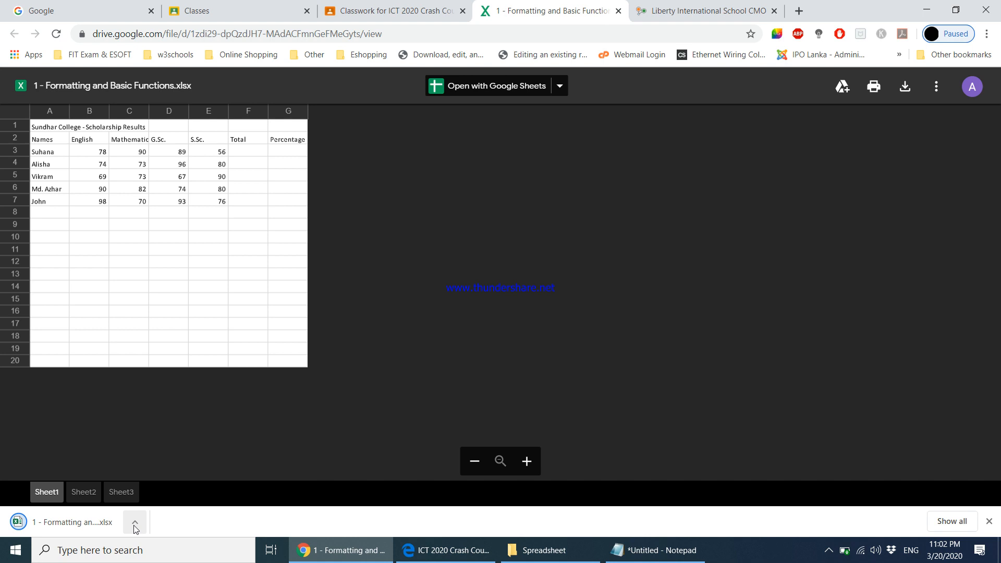
# - Open the downloaded "1 - Formatting and Basic Functions" workbook in Excel and enable editing
pyautogui.click(134, 526)
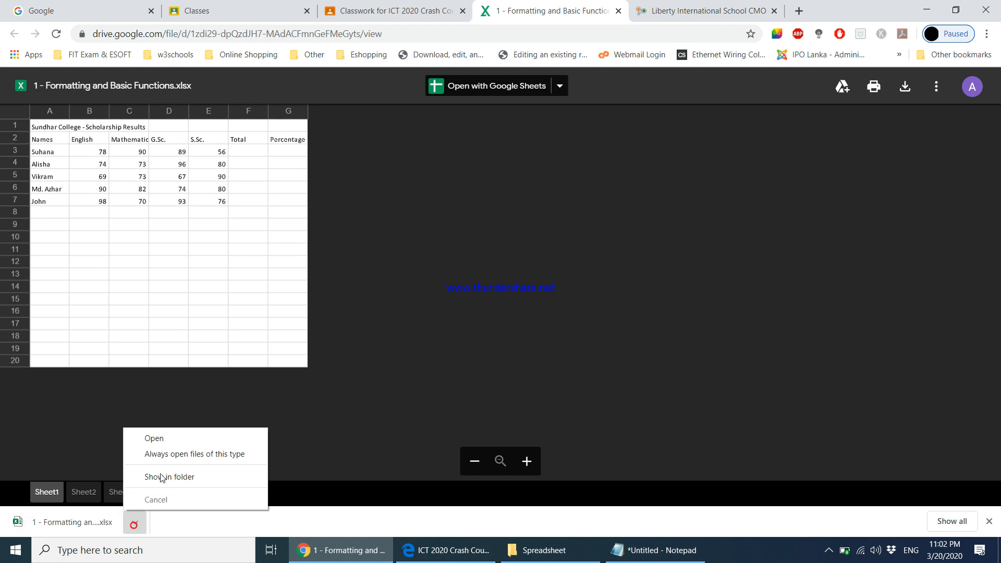
pyautogui.click(159, 441)
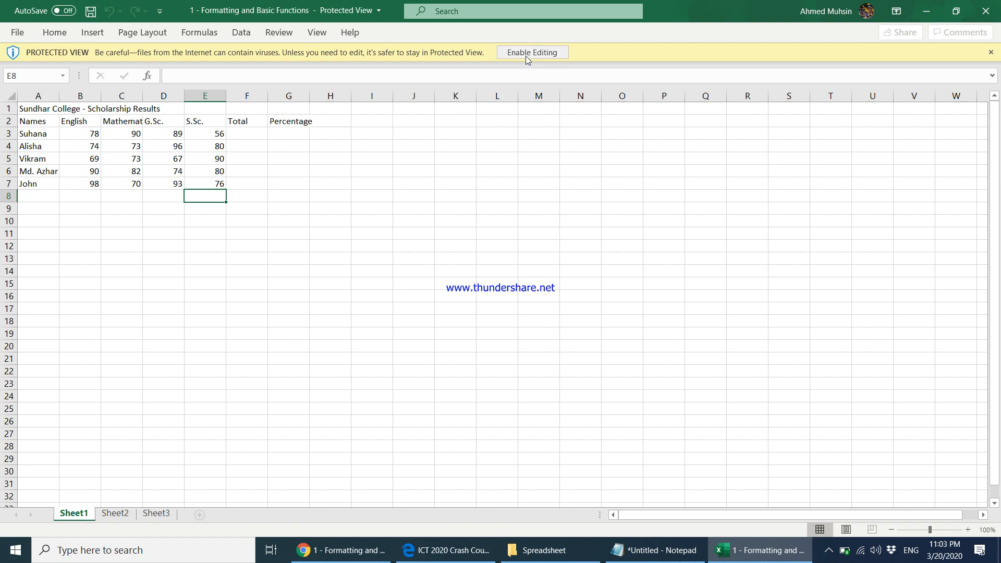
pyautogui.click(525, 55)
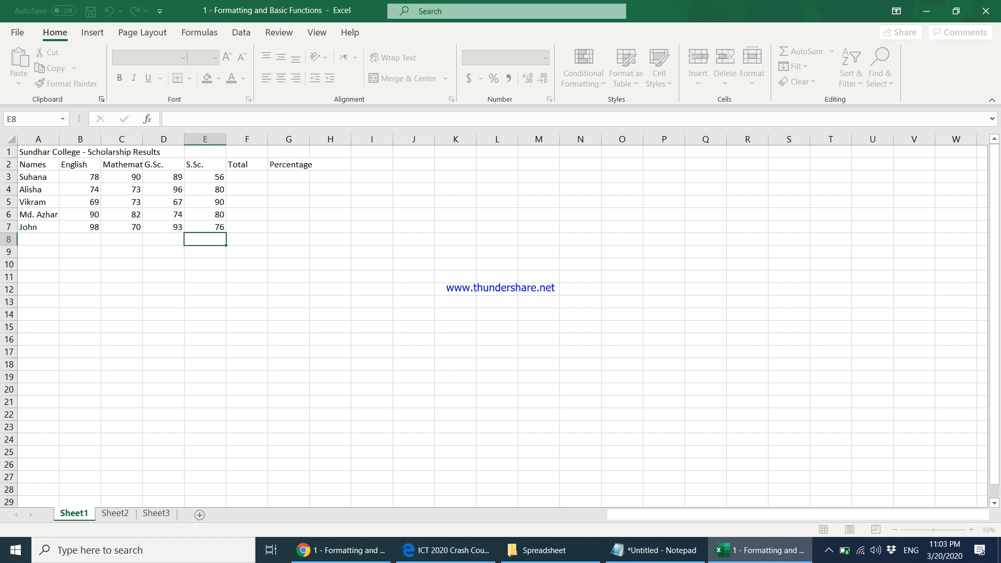
# - Select cells A3 and A1, the range A1:C1 and cell G1 to examine how far the title and table extend
pyautogui.click(173, 203)
pyautogui.click(45, 174)
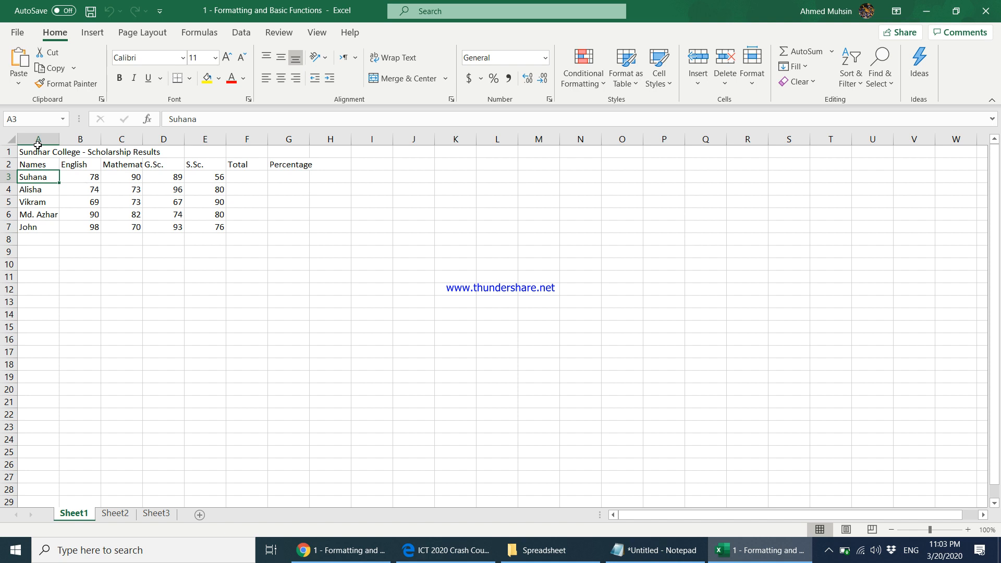
pyautogui.click(39, 153)
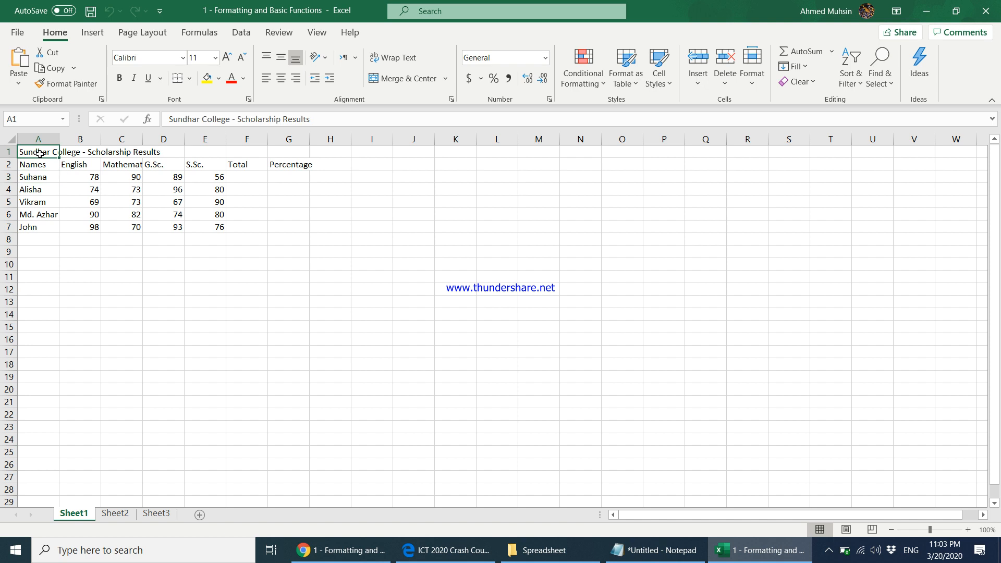
pyautogui.moveTo(50, 152); pyautogui.dragTo(67, 153)
pyautogui.moveTo(49, 153); pyautogui.dragTo(107, 153)
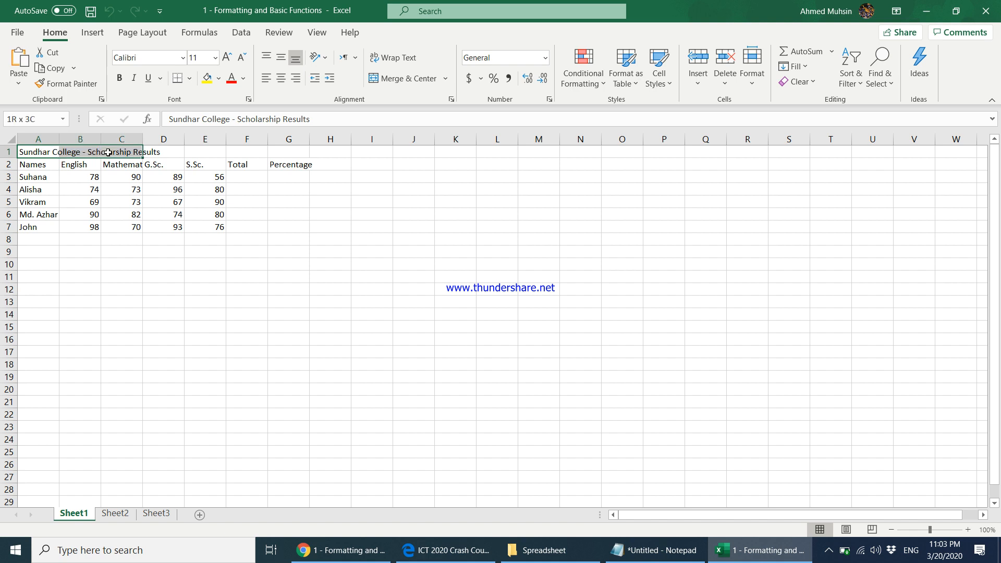
pyautogui.click(36, 151)
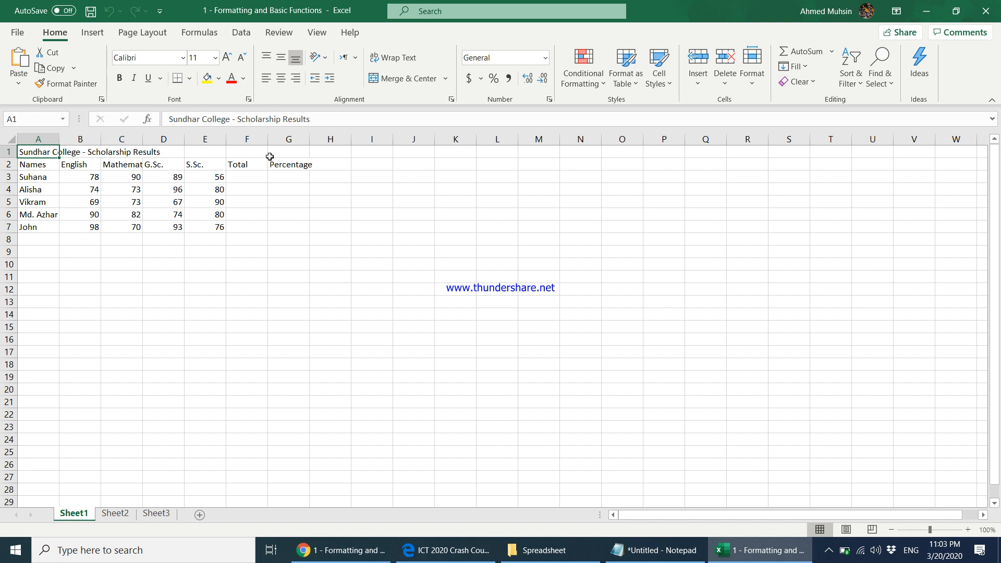
pyautogui.click(290, 150)
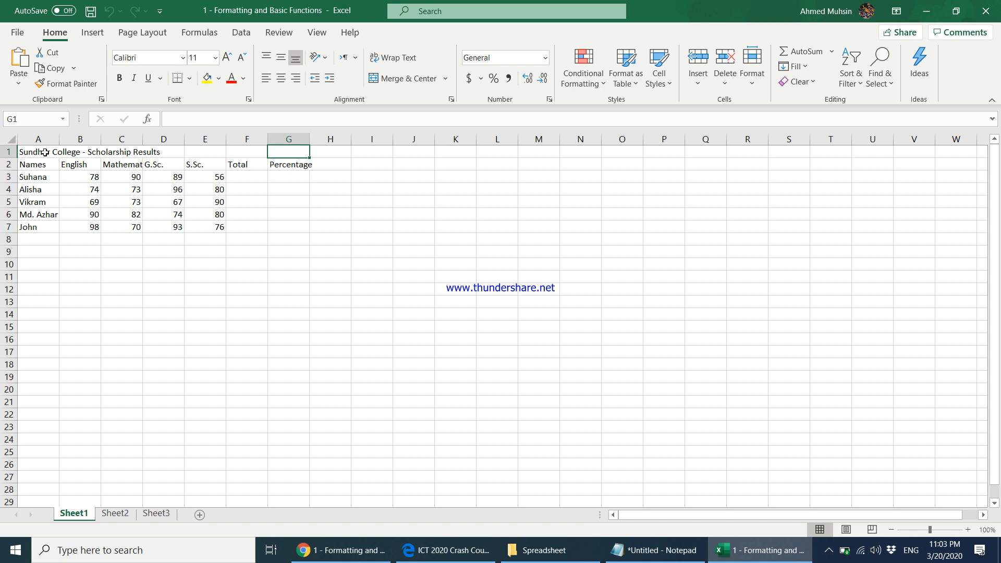
# - Merge and center the title "Sundhar College - Scholarship Results" across cells A1:G1
pyautogui.moveTo(44, 152); pyautogui.dragTo(276, 152)
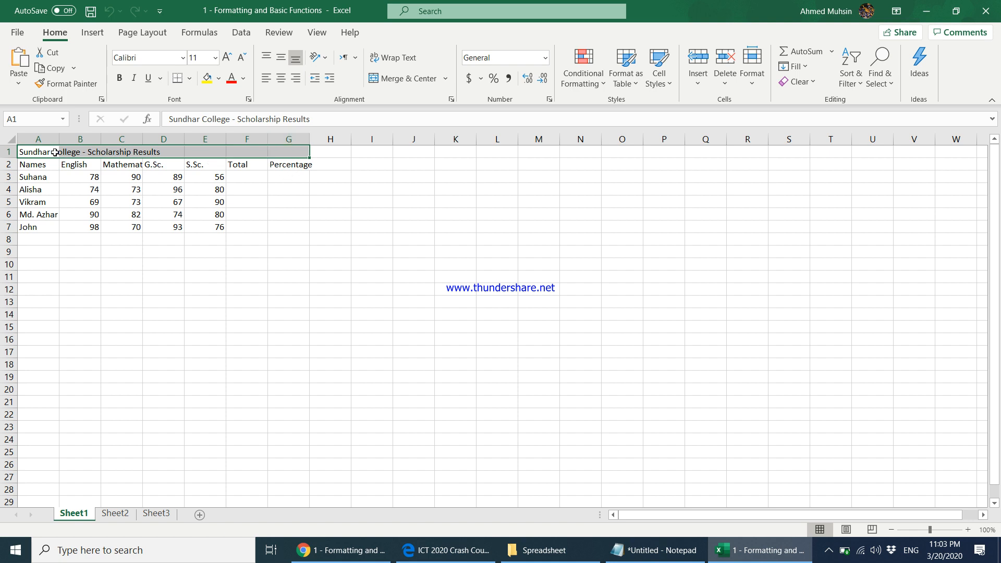
pyautogui.click(388, 80)
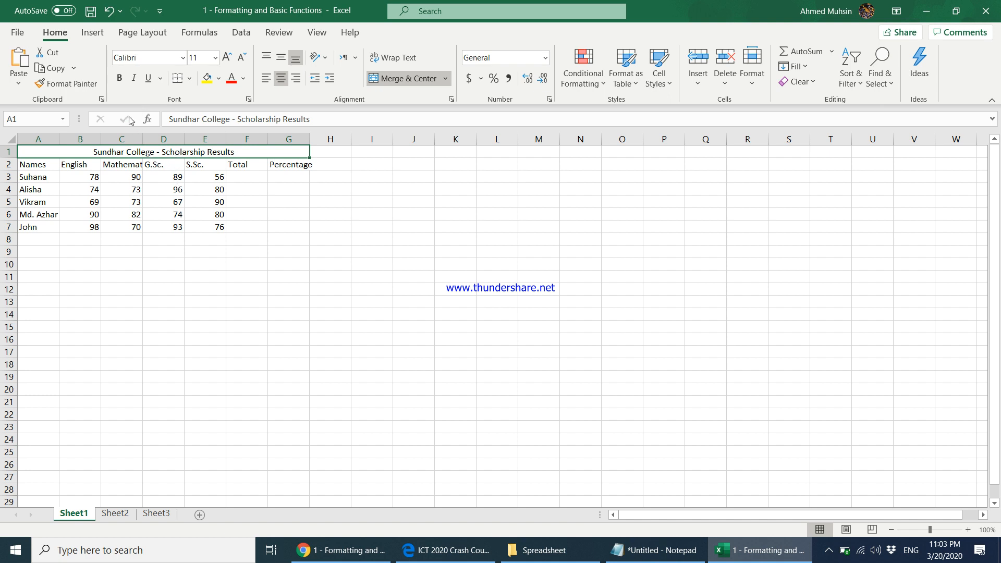
# - Format the merged title in row 1 as bold, with font size 14 and the standard dark blue font color
pyautogui.click(119, 78)
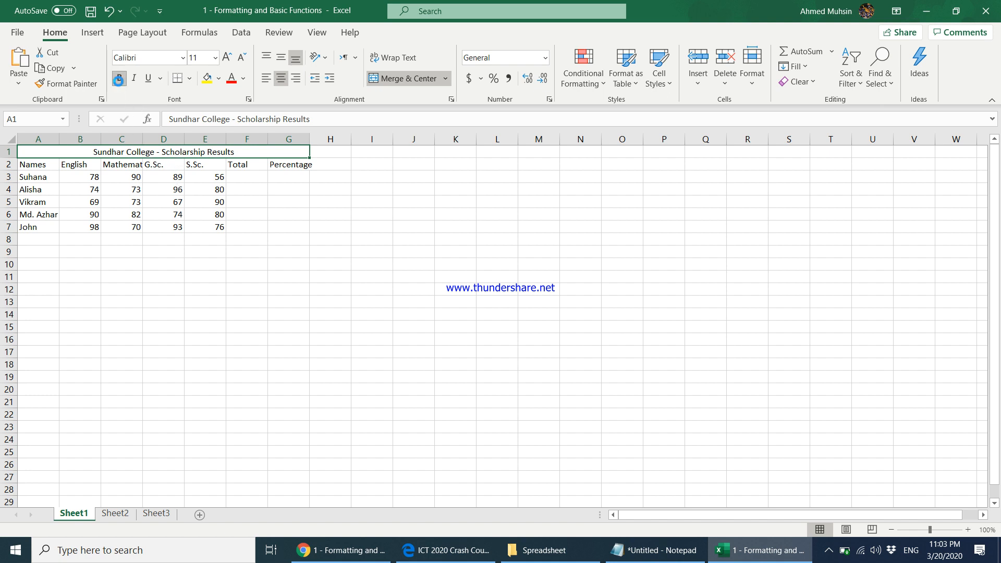
pyautogui.click(228, 58)
pyautogui.click(228, 57)
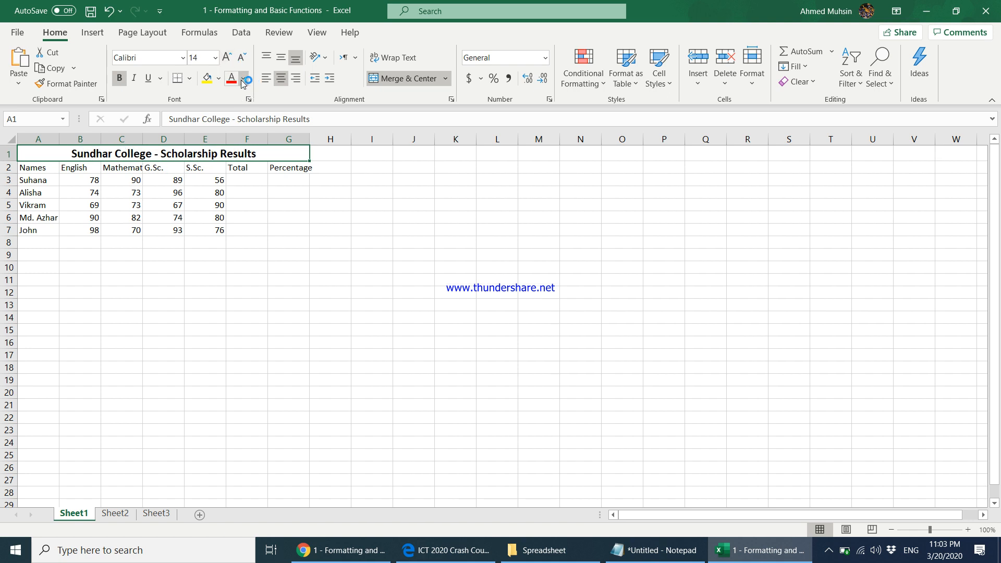
pyautogui.click(243, 78)
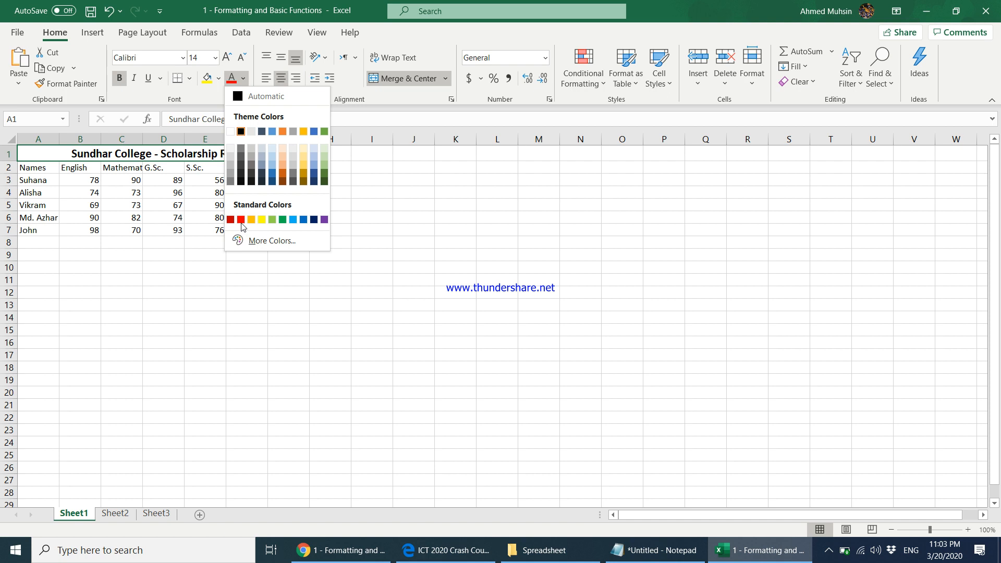
pyautogui.click(313, 219)
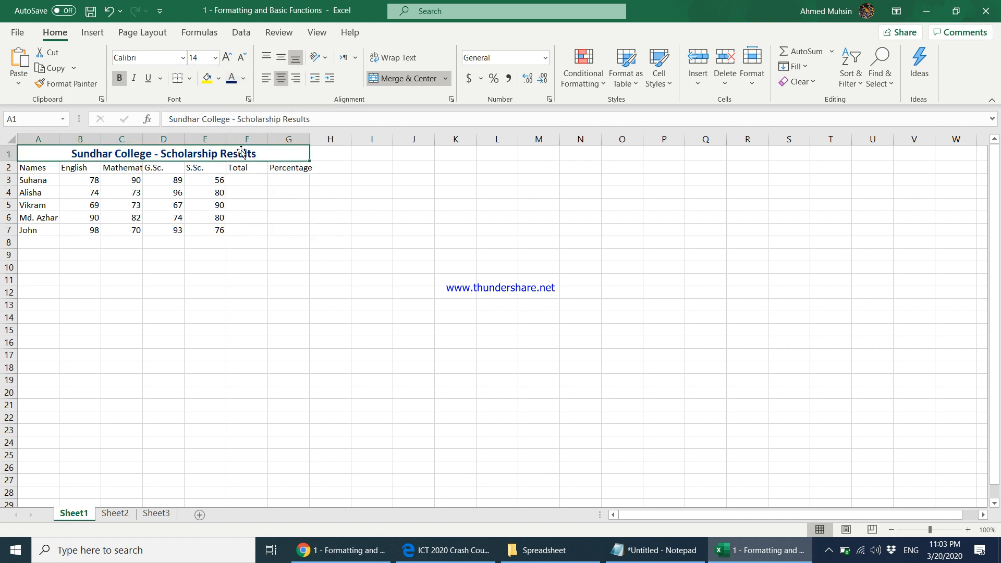
# - Underline the merged title in row 1
pyautogui.click(148, 78)
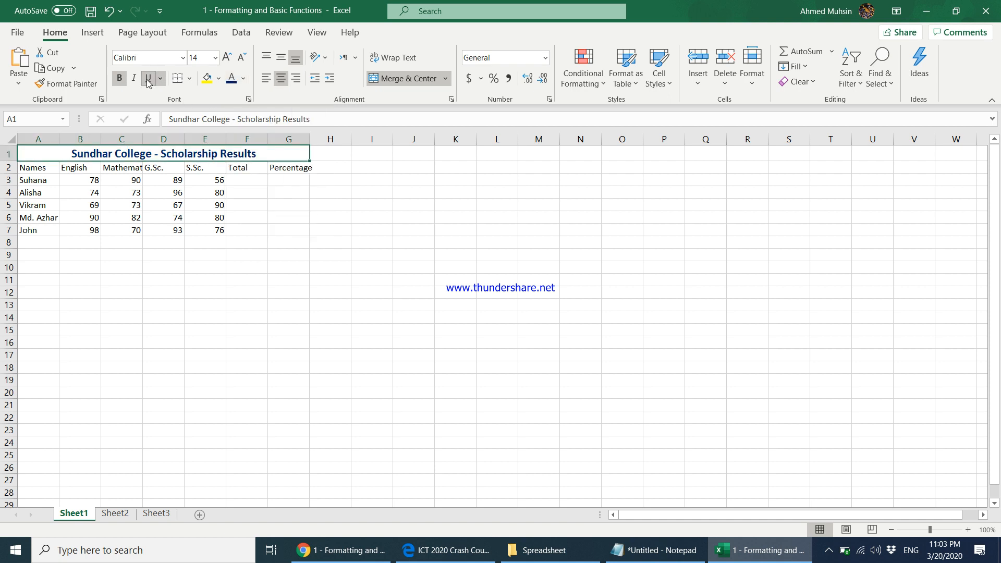
pyautogui.click(189, 227)
# - Center the column headings in A2:G2, make them bold and set their font size to 12
pyautogui.moveTo(35, 170); pyautogui.dragTo(308, 167)
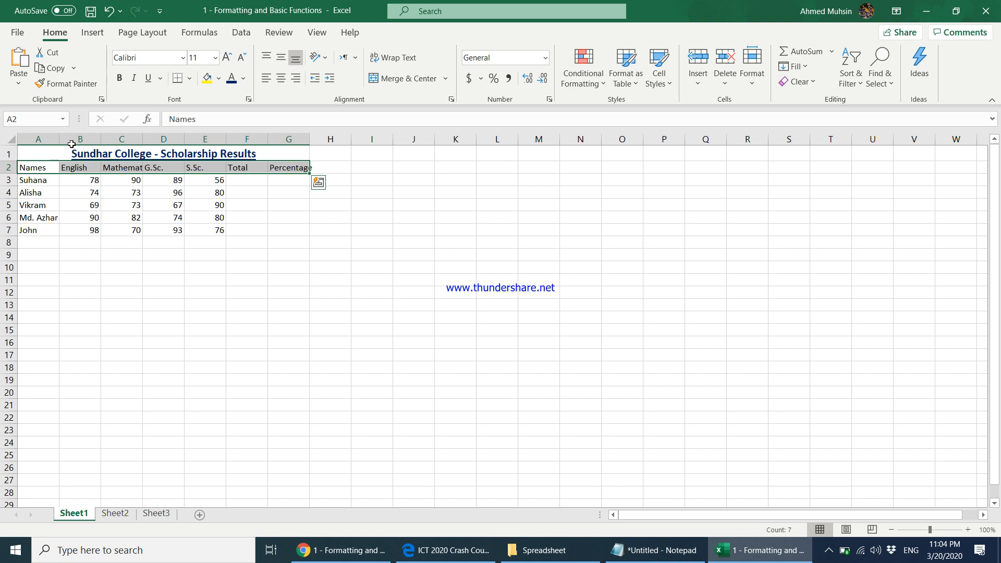
pyautogui.click(281, 79)
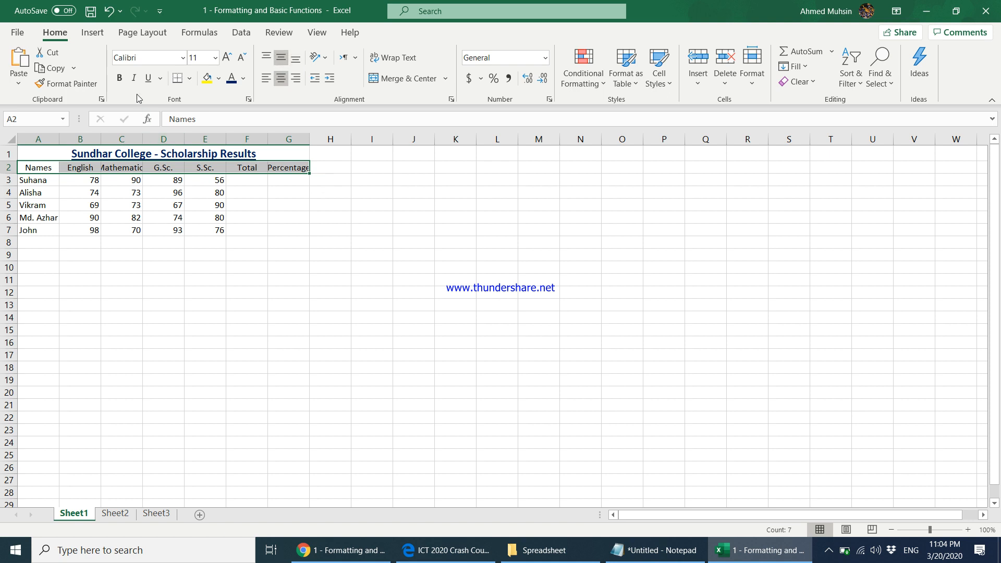
pyautogui.click(120, 79)
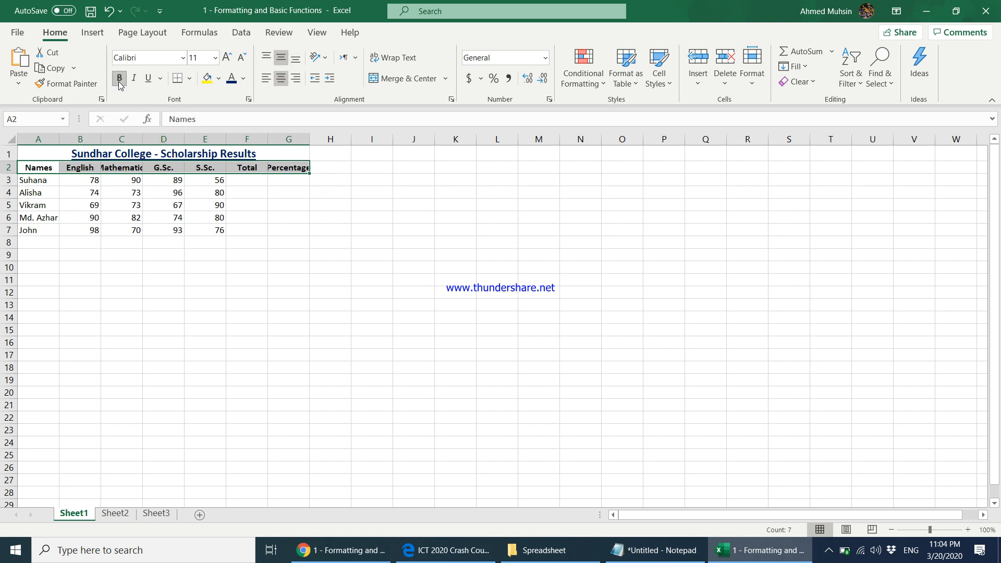
pyautogui.click(228, 58)
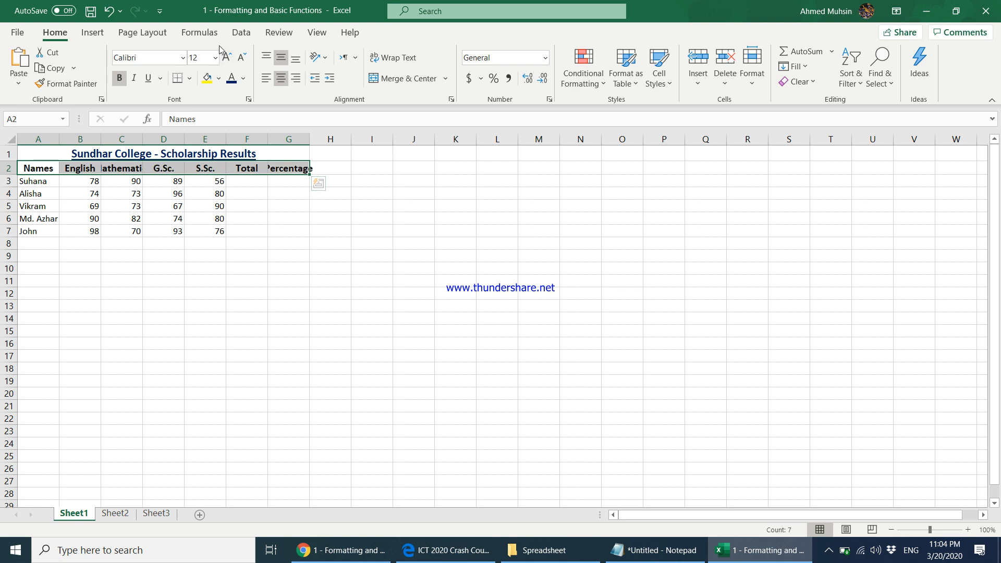
pyautogui.click(231, 241)
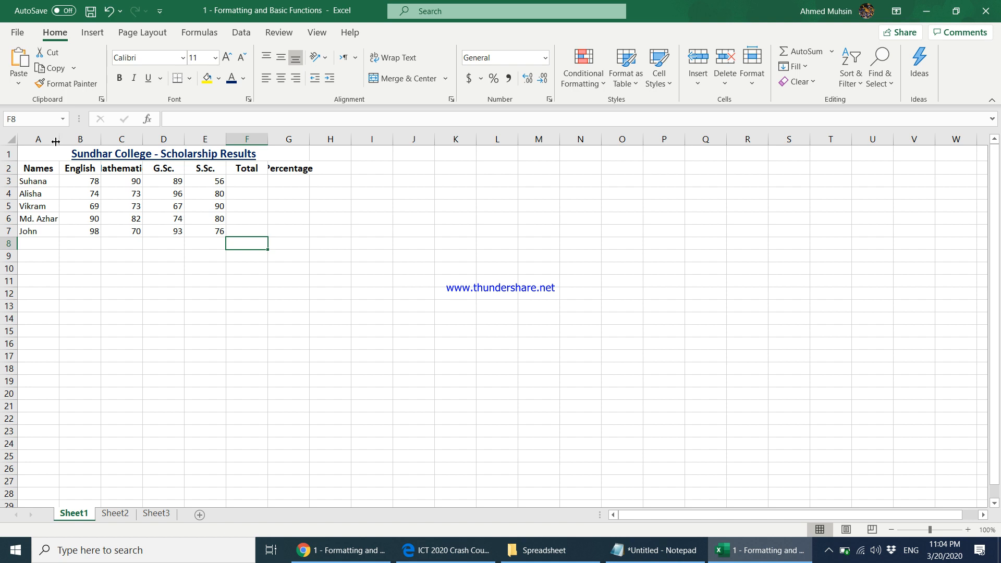
# - Set the width of columns A through G to 15
pyautogui.moveTo(60, 138); pyautogui.dragTo(69, 139)
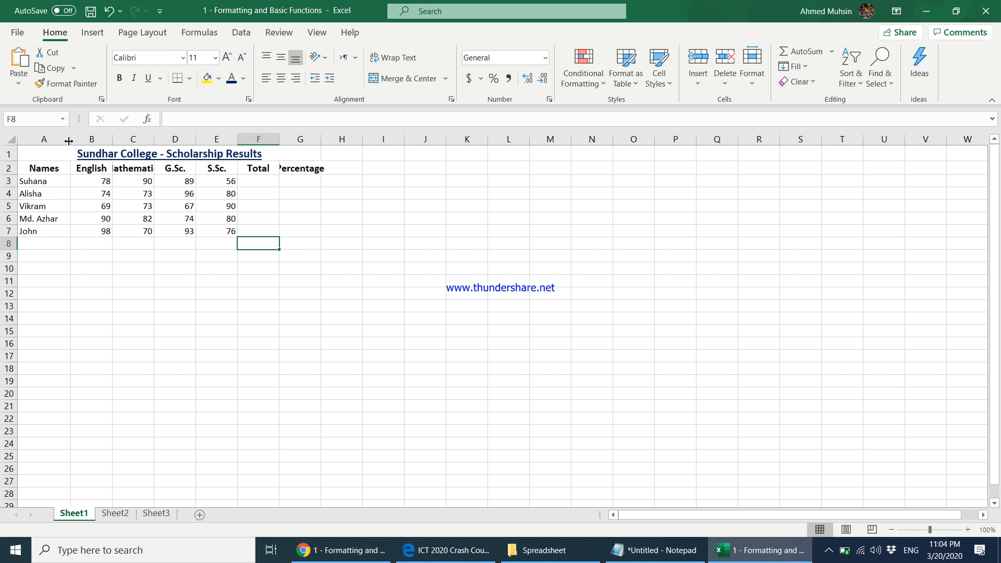
pyautogui.moveTo(54, 136); pyautogui.dragTo(297, 163)
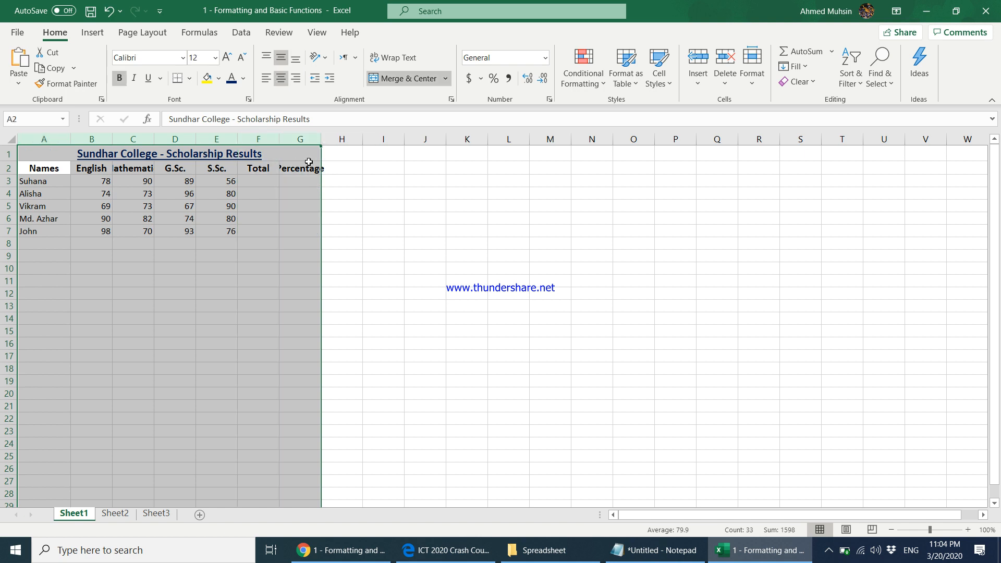
pyautogui.click(749, 78)
pyautogui.click(757, 159)
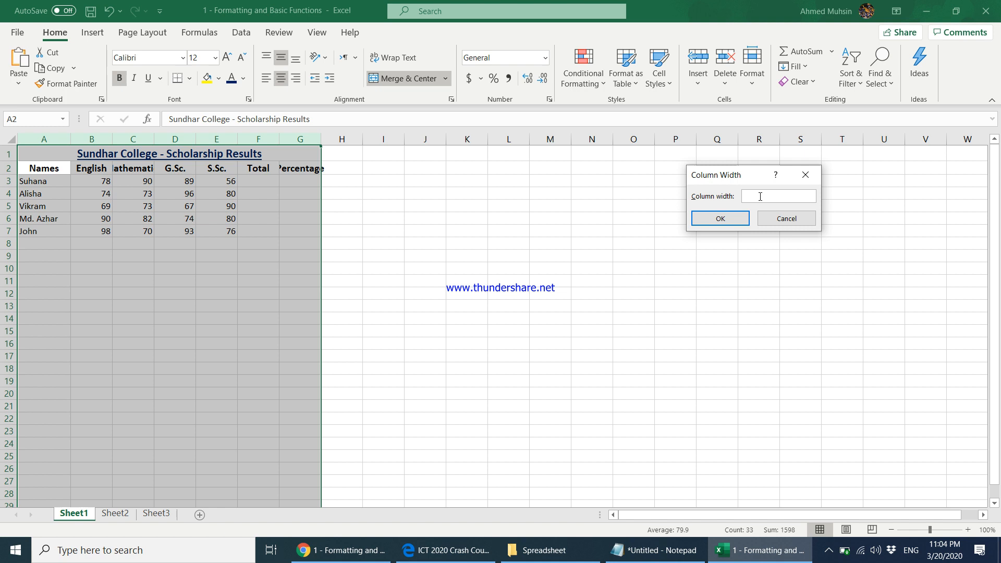
pyautogui.write('15')
pyautogui.press('Return')
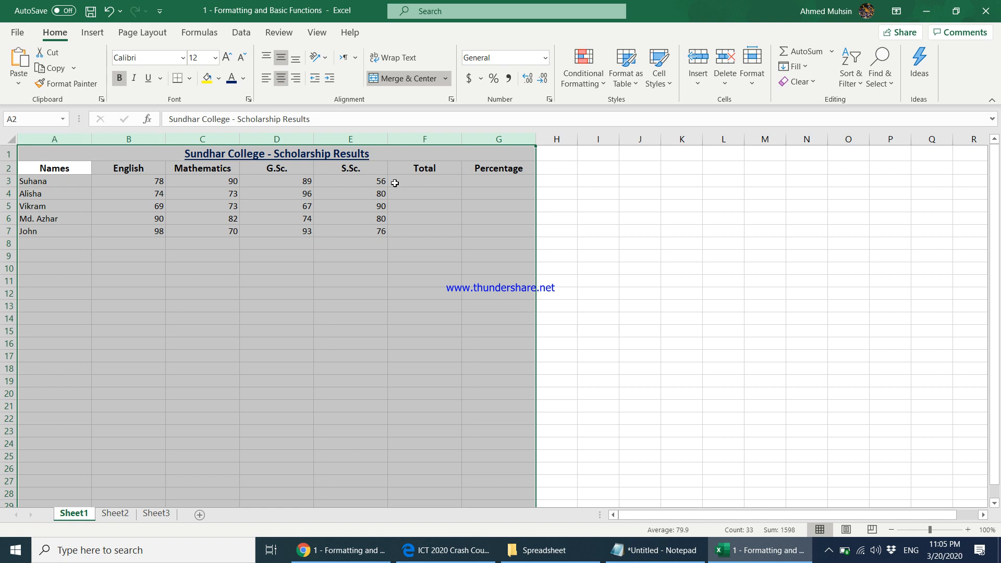
pyautogui.click(343, 204)
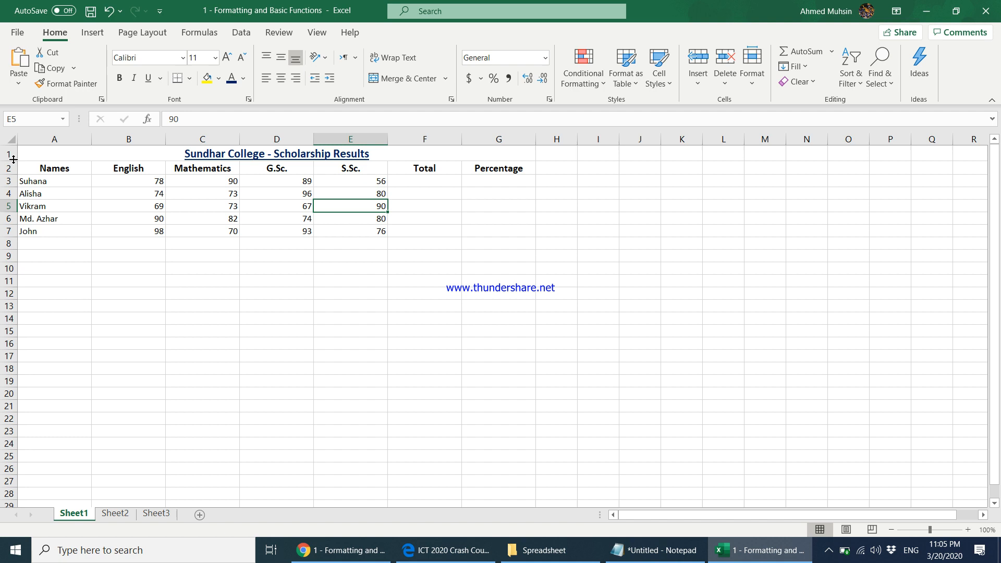
# - Increase the height of row 1 to about double and middle-align the title vertically within it
pyautogui.moveTo(15, 158); pyautogui.dragTo(12, 174)
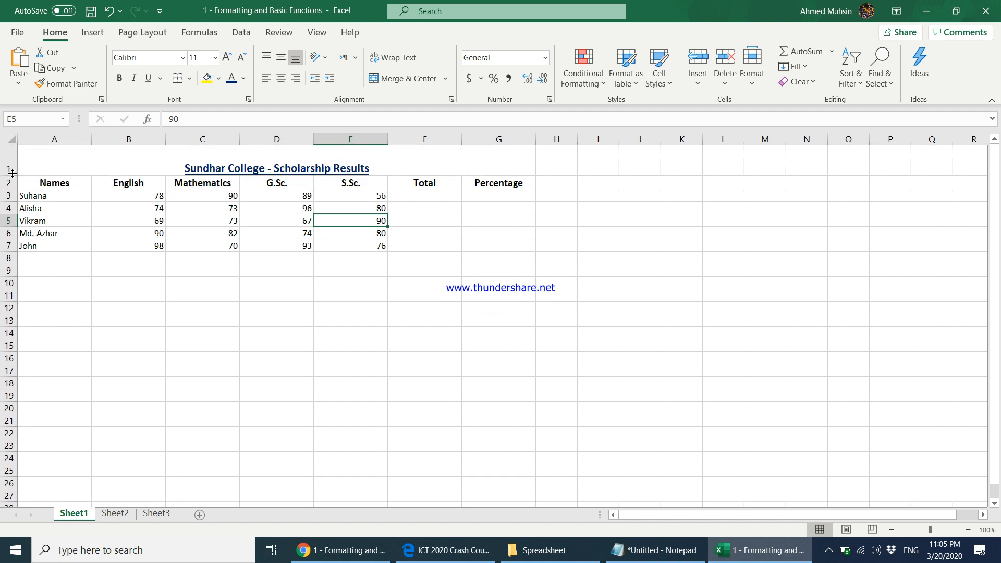
pyautogui.click(202, 172)
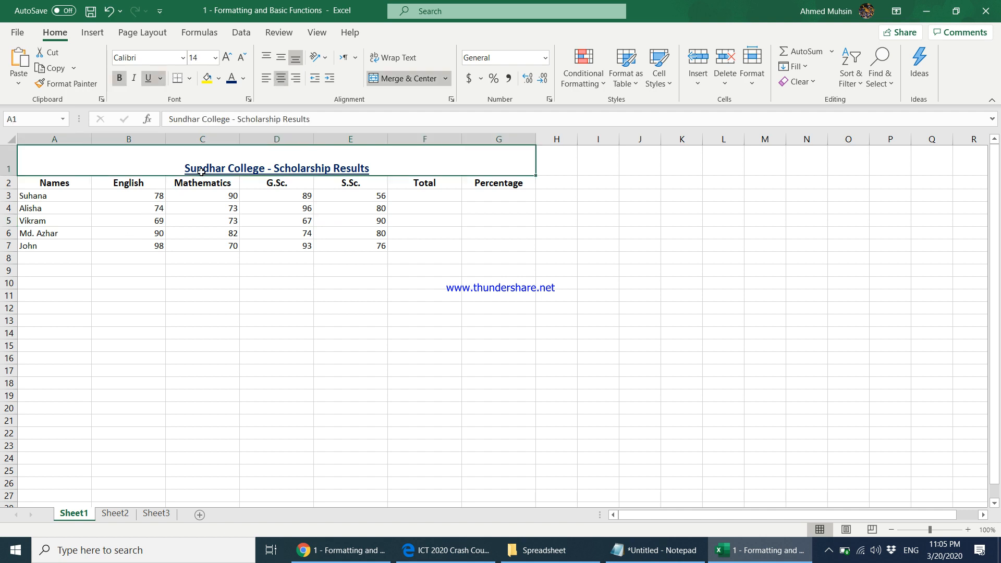
pyautogui.click(282, 62)
pyautogui.click(282, 217)
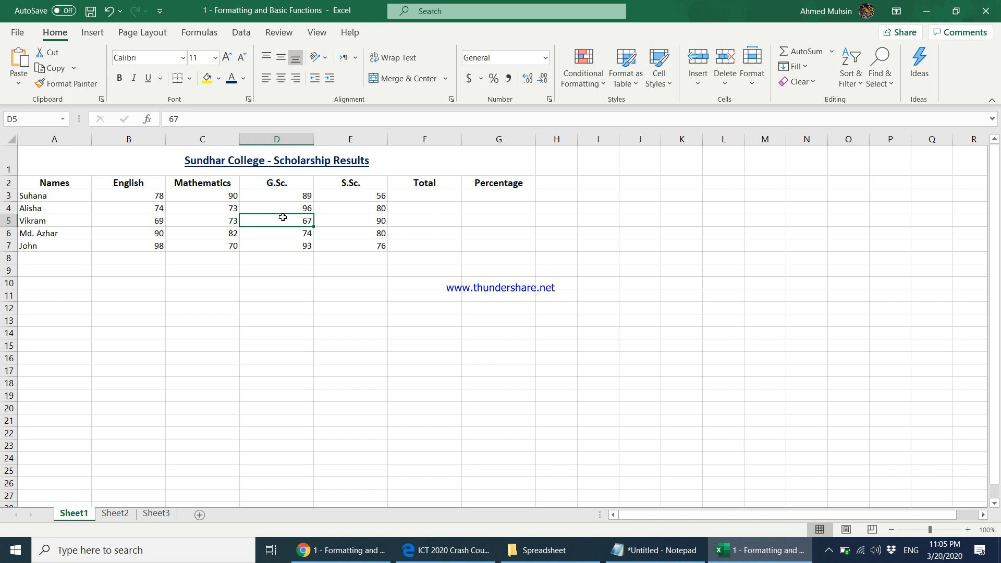
# - Apply All Borders to the whole results table, cells A1:G7
pyautogui.click(172, 157)
pyautogui.moveTo(220, 185); pyautogui.dragTo(222, 246)
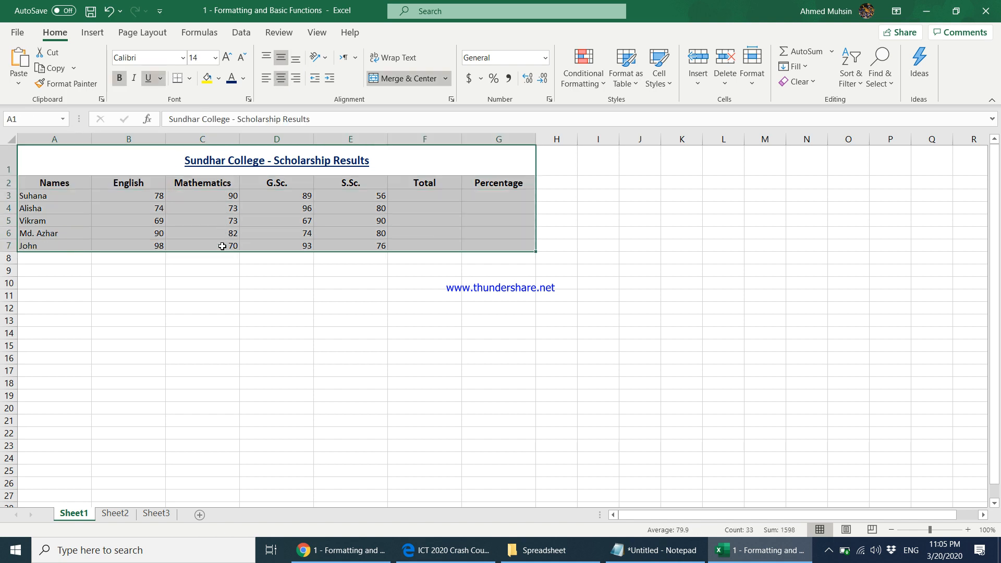
pyautogui.click(189, 78)
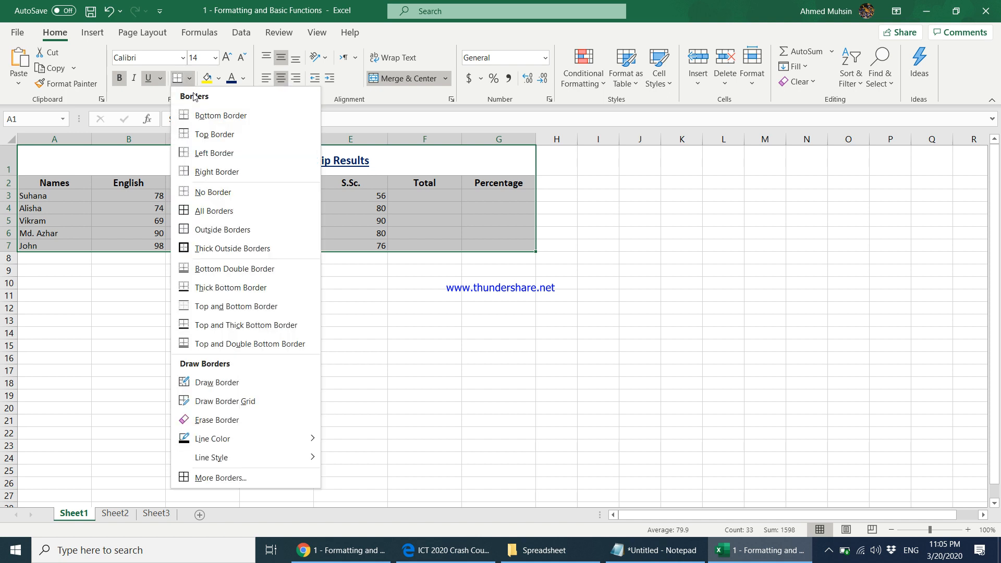
pyautogui.click(209, 212)
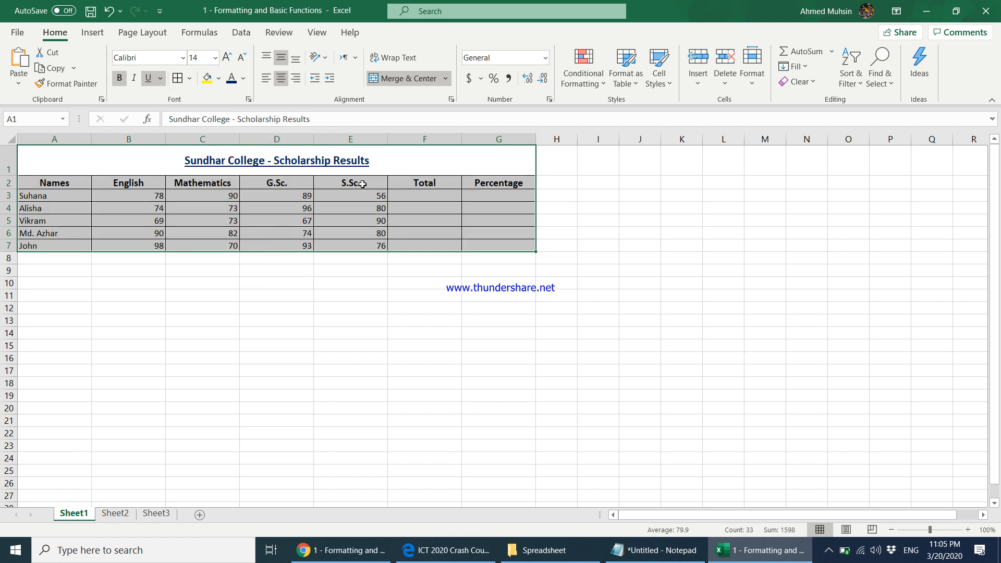
pyautogui.click(125, 165)
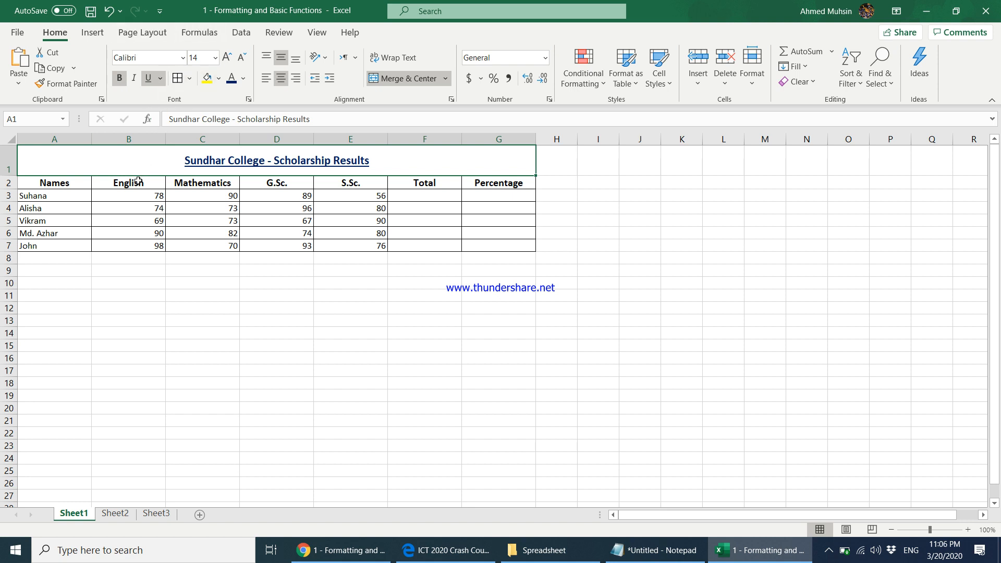
# - Change the font of the whole results table, A1:G7, to Times New Roman
pyautogui.moveTo(174, 161); pyautogui.dragTo(274, 245)
pyautogui.click(163, 56)
pyautogui.write('To')
pyautogui.press('BackSpace')
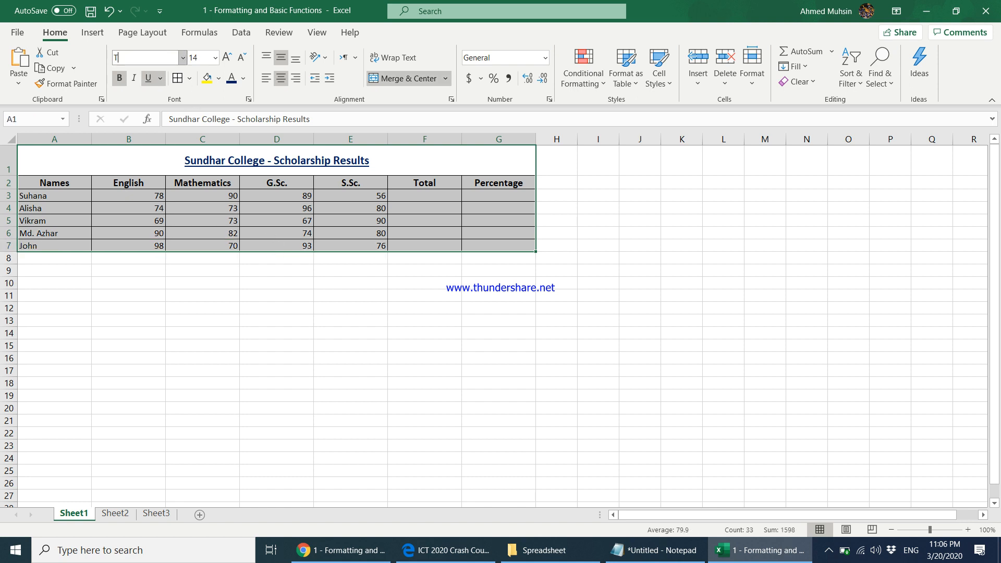
pyautogui.write('imes')
pyautogui.press('Return')
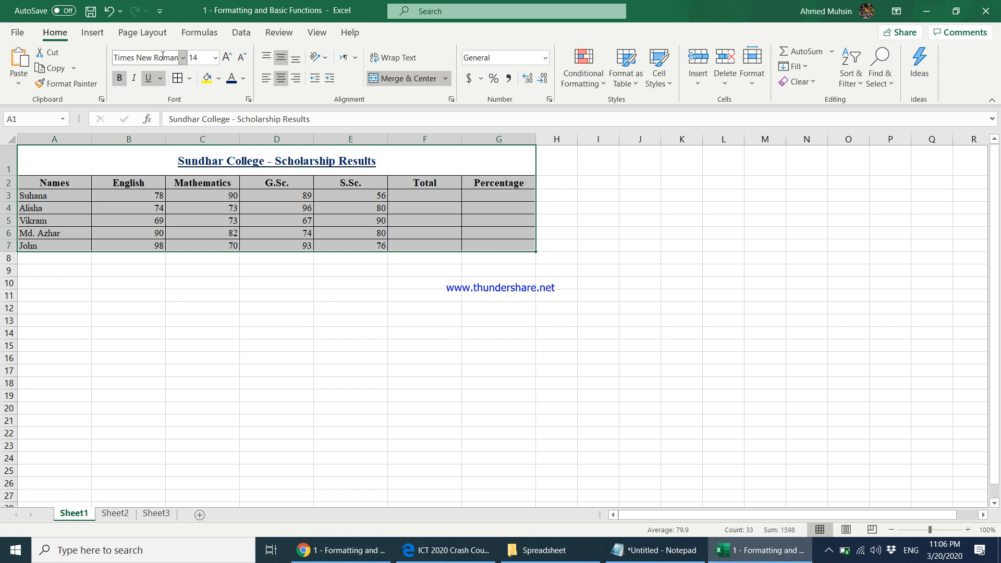
pyautogui.click(243, 206)
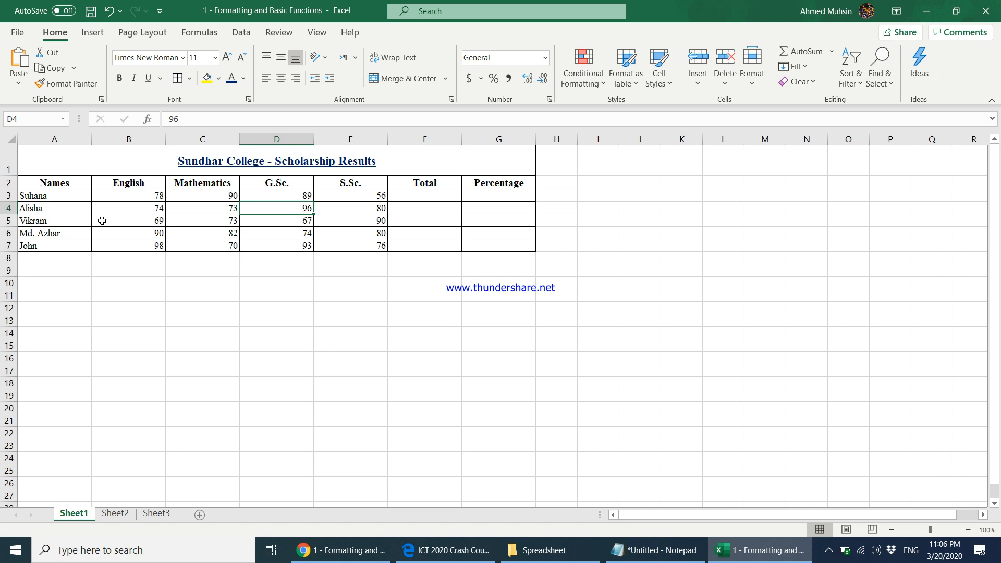
# - Total the first student's four subject marks in cell F3 with the formula =B3+C3+D3+E3
pyautogui.click(413, 195)
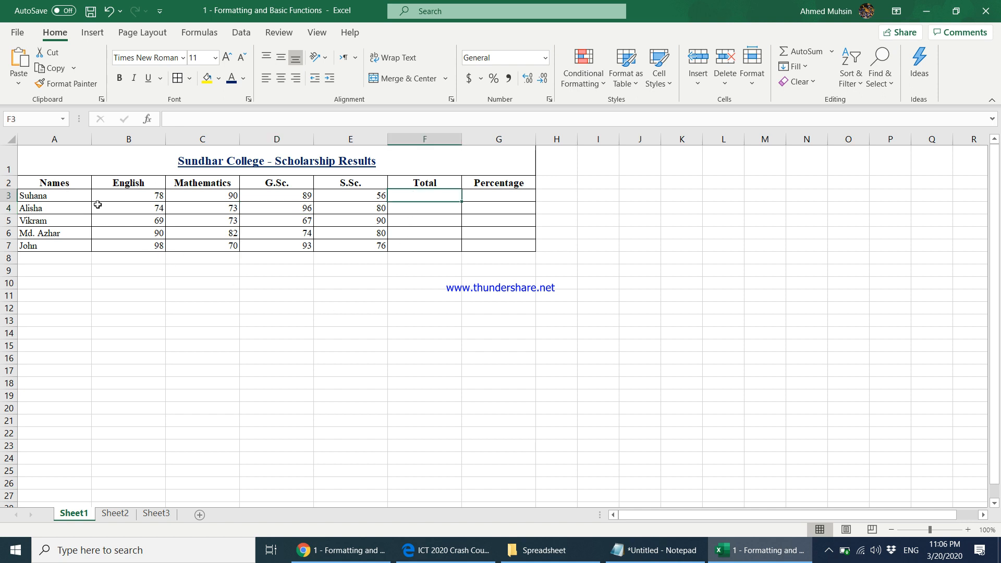
pyautogui.moveTo(156, 195); pyautogui.dragTo(354, 194)
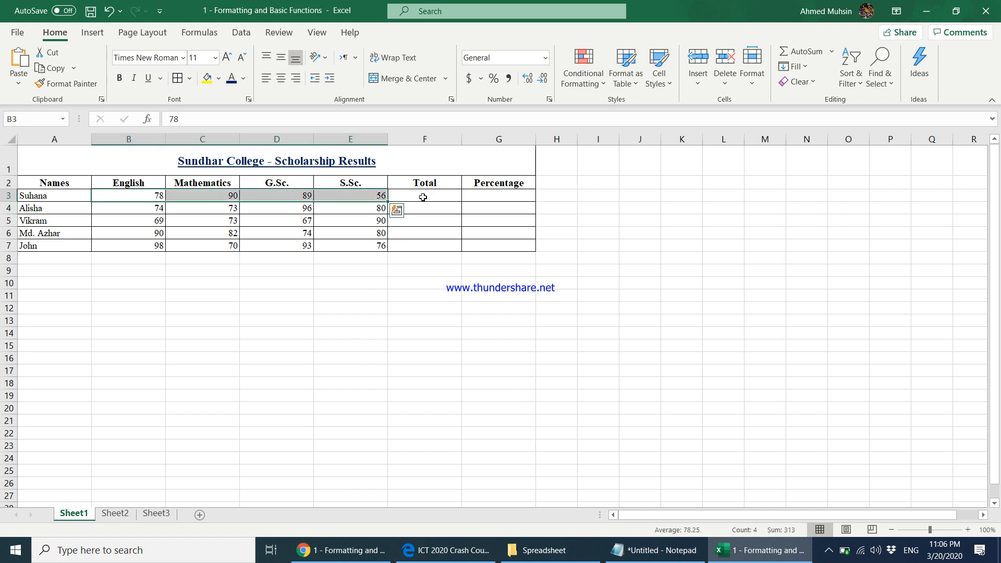
pyautogui.click(420, 196)
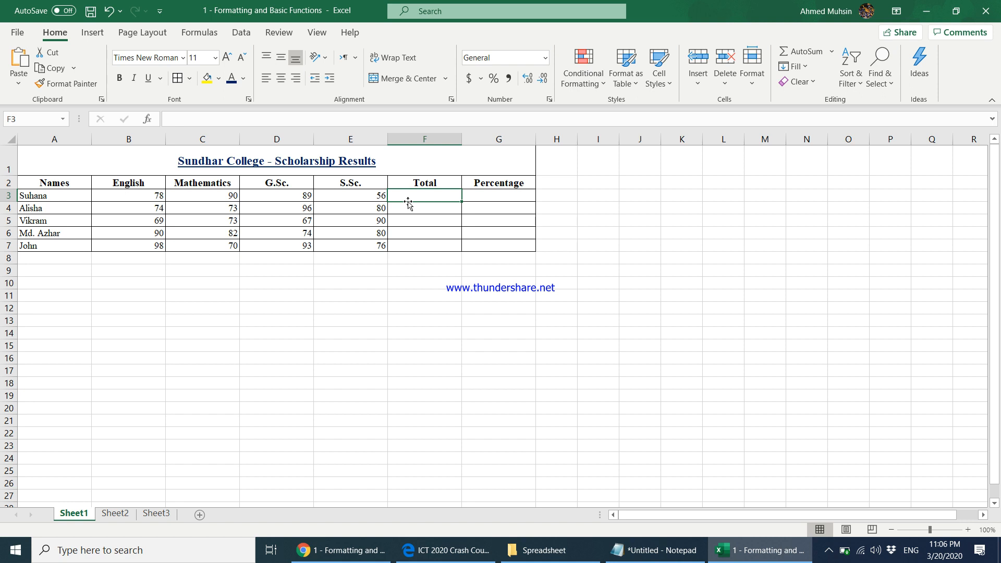
pyautogui.write('=')
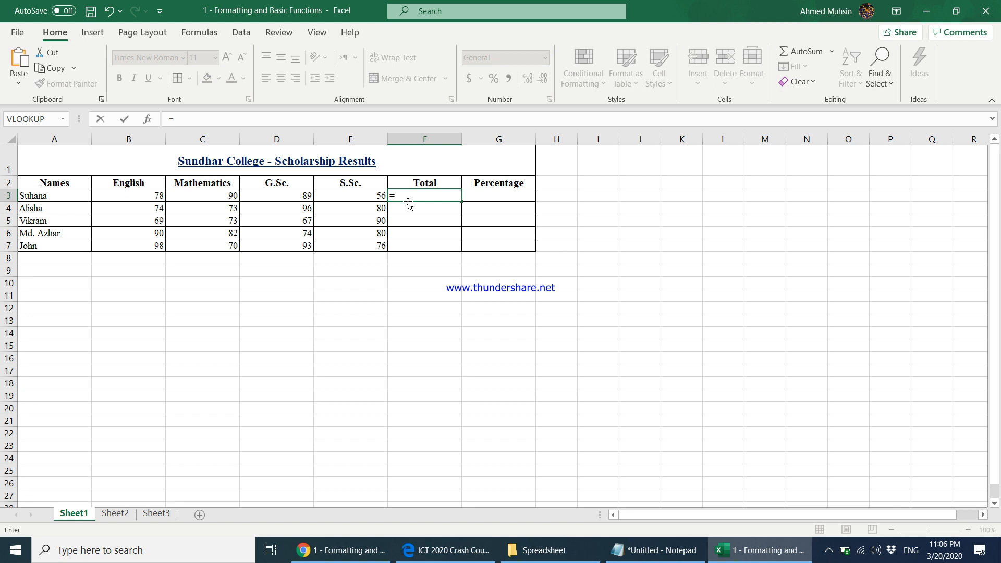
pyautogui.click(150, 194)
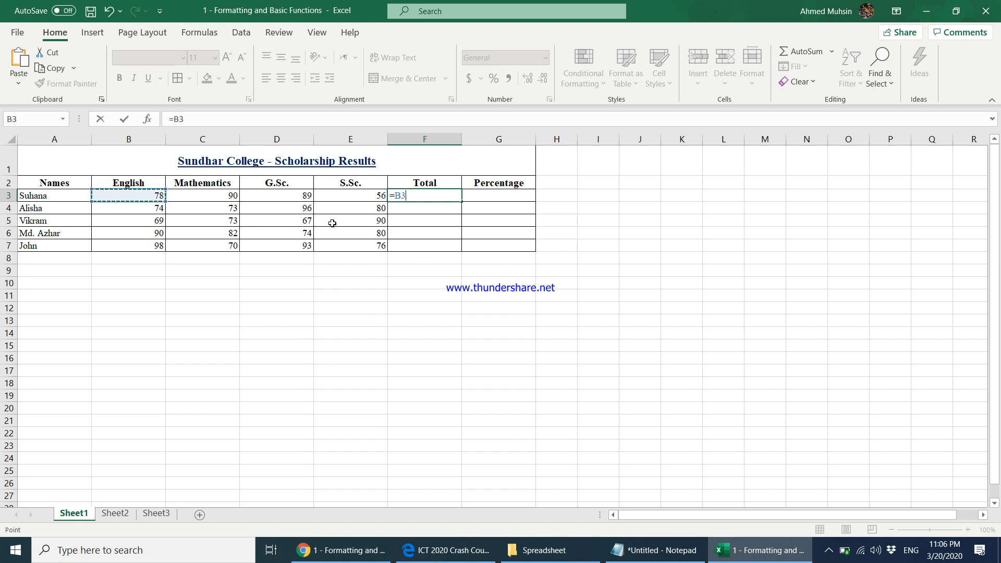
pyautogui.write('+')
pyautogui.click(223, 191)
pyautogui.write('+')
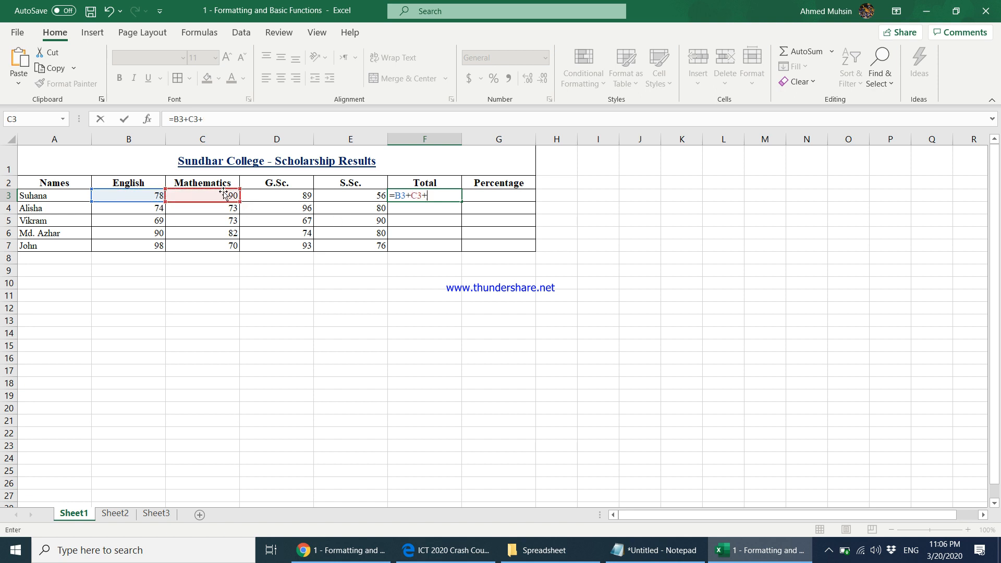
pyautogui.click(279, 197)
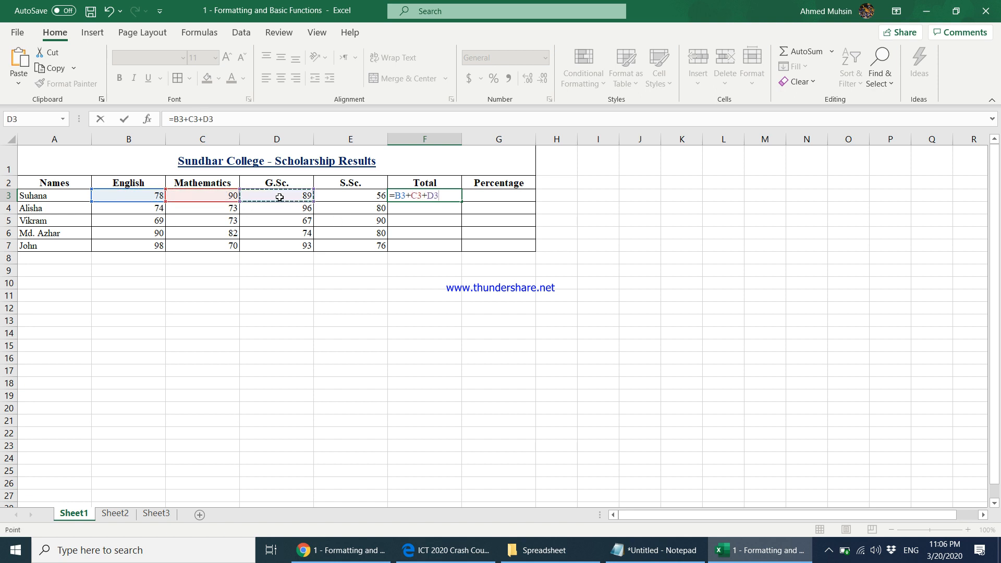
pyautogui.write('+')
pyautogui.click(341, 200)
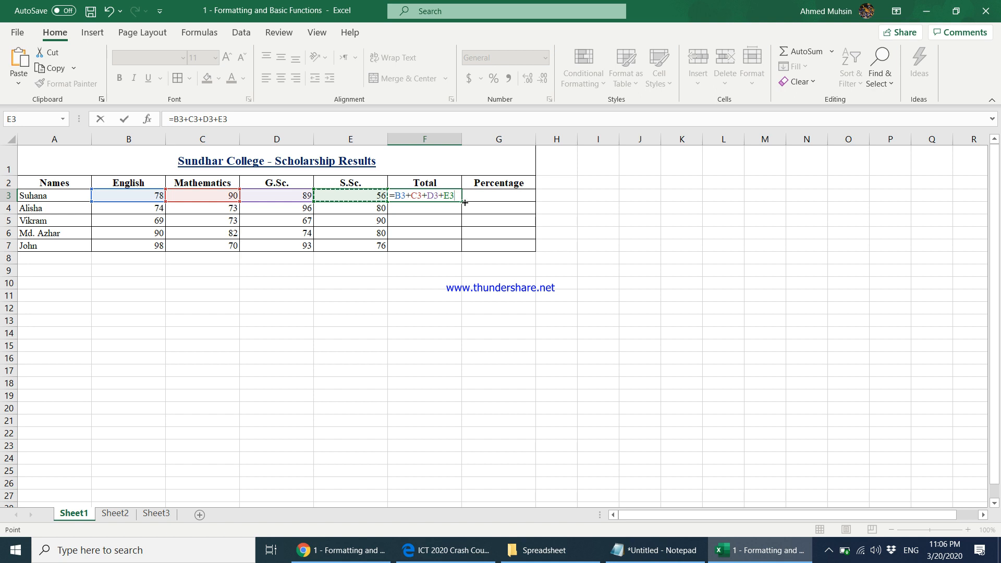
pyautogui.press('Return')
# - Replace the formula in cell F3 with =sum(B3:E3) to total the first student's marks
pyautogui.click(432, 193)
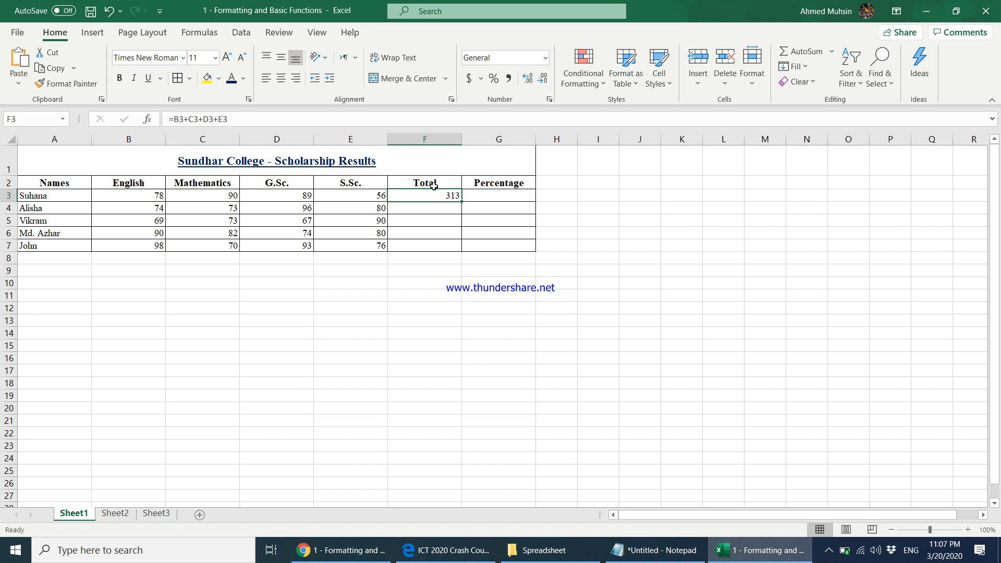
pyautogui.press('Delete')
pyautogui.write('=sum')
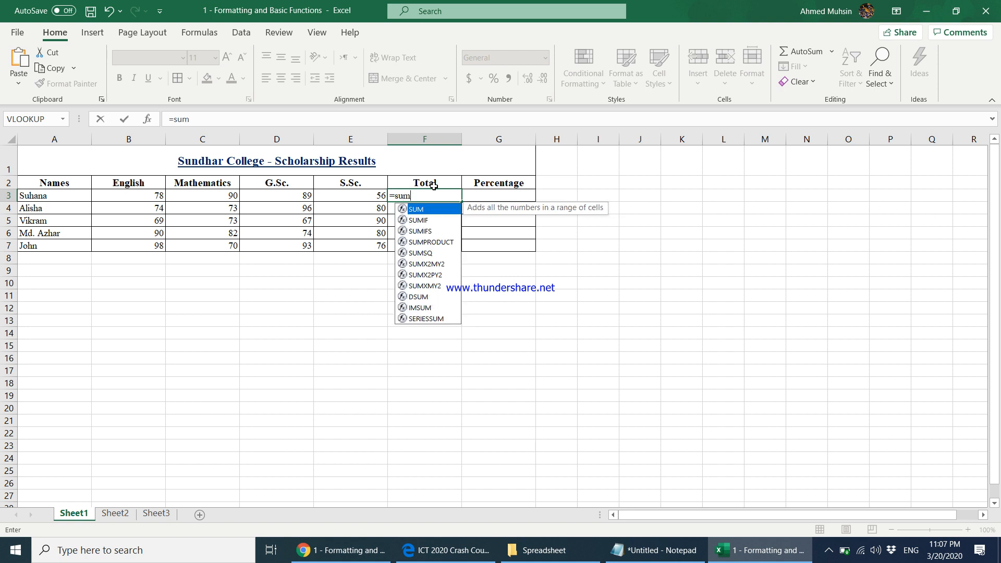
pyautogui.write('(')
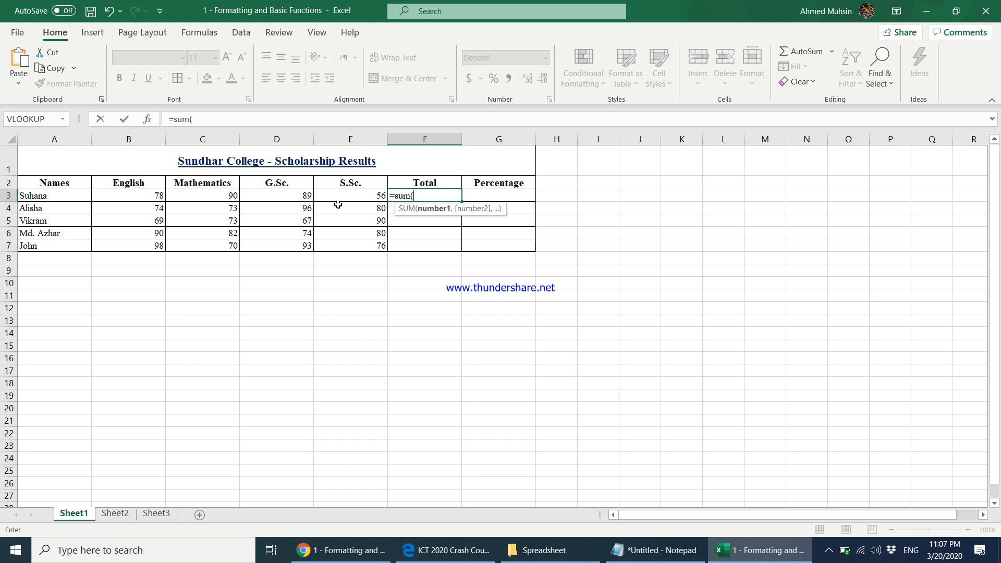
pyautogui.moveTo(143, 194); pyautogui.dragTo(354, 201)
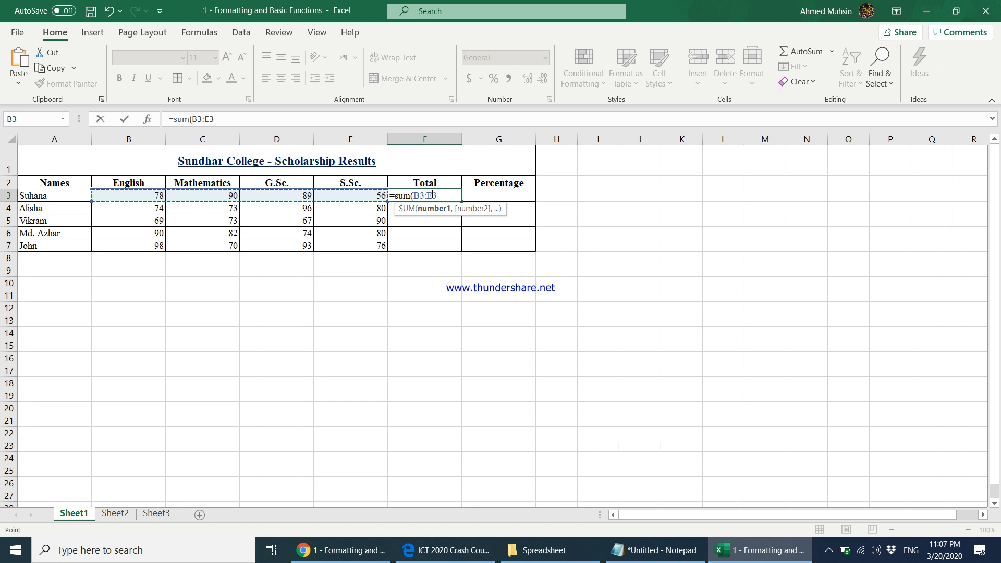
pyautogui.write(')')
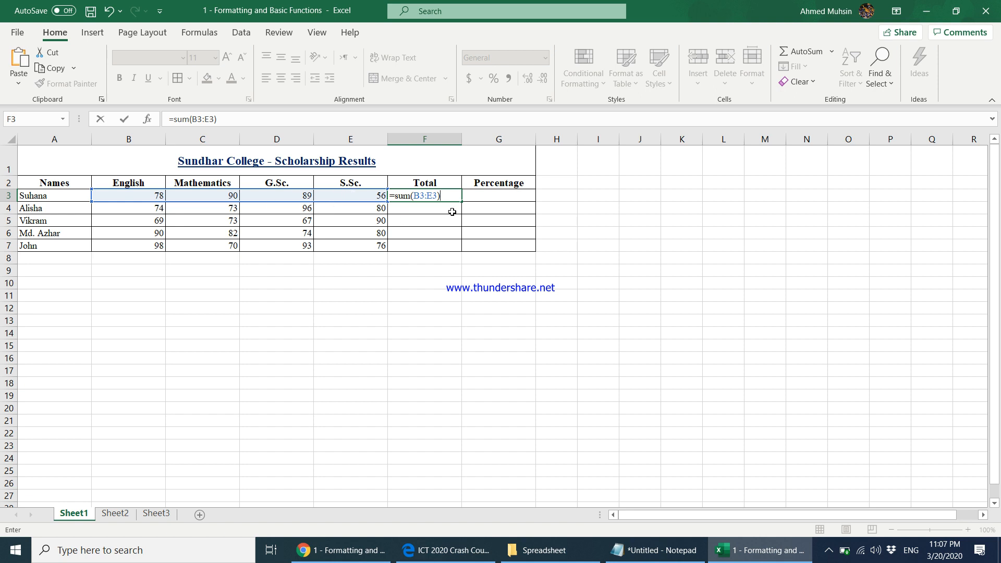
pyautogui.press('Return')
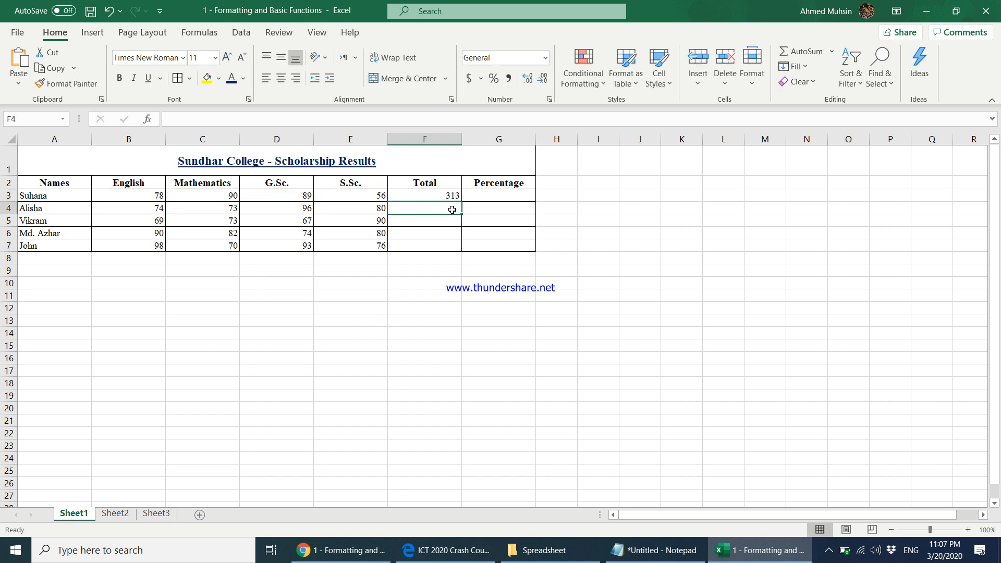
# - Replace the formula in cell F3 with AutoSum's Sum function over the first student's marks, B3:E3
pyautogui.click(436, 194)
pyautogui.press('Delete')
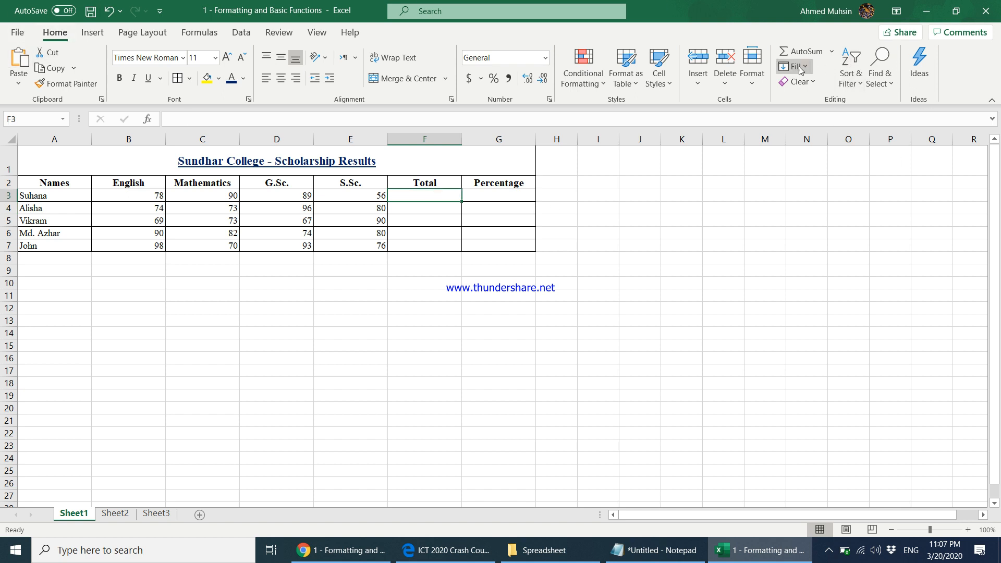
pyautogui.click(833, 52)
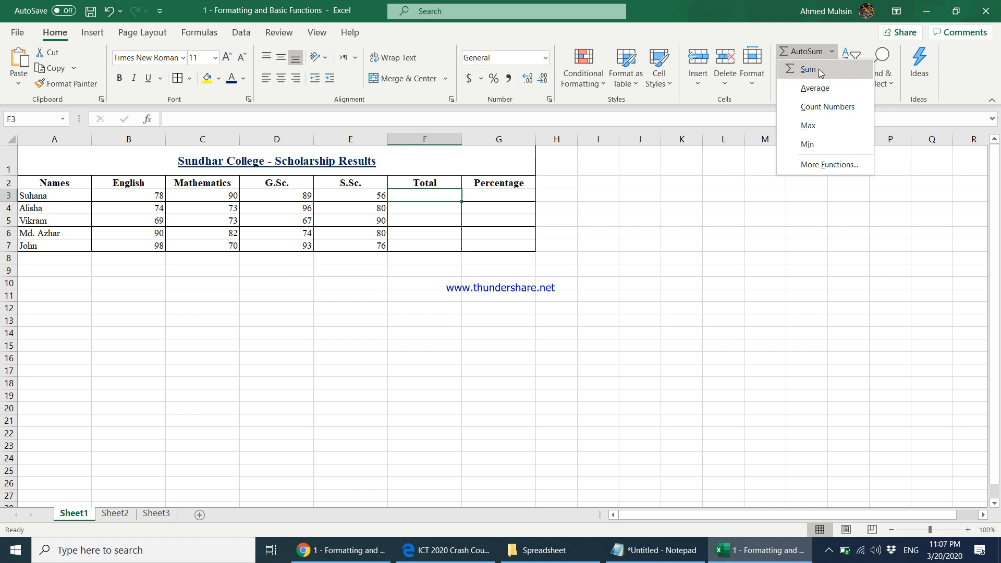
pyautogui.click(818, 70)
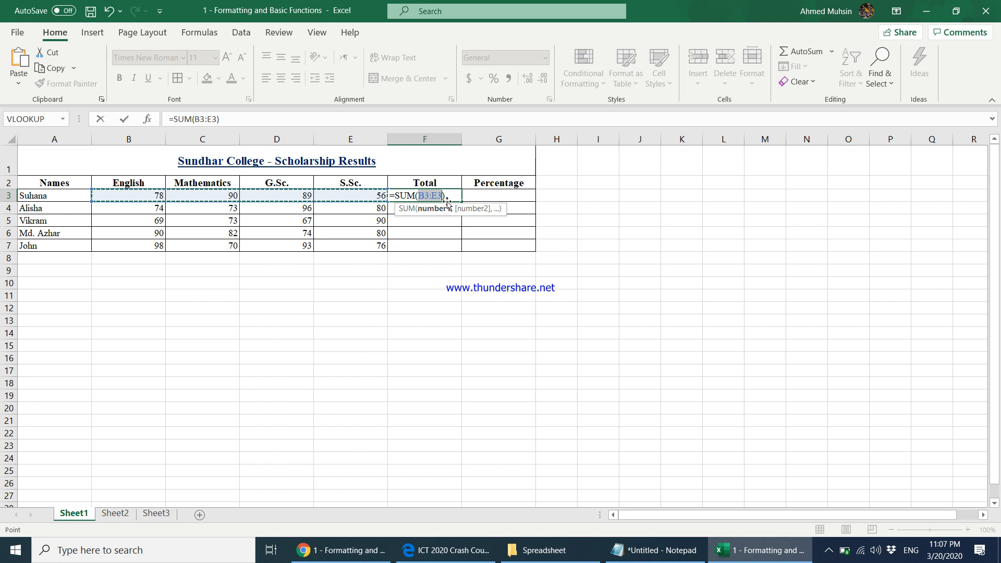
pyautogui.press('Return')
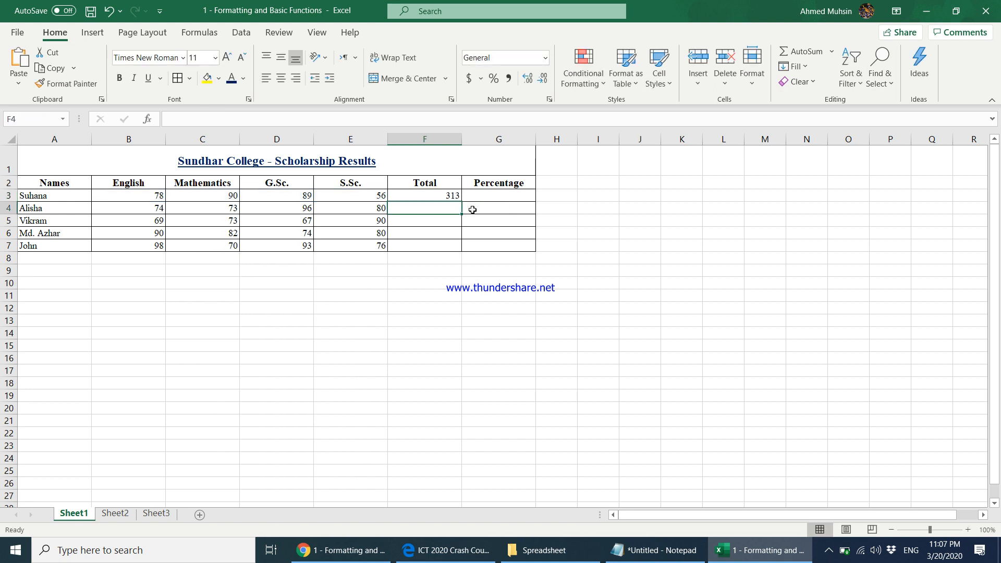
pyautogui.click(453, 196)
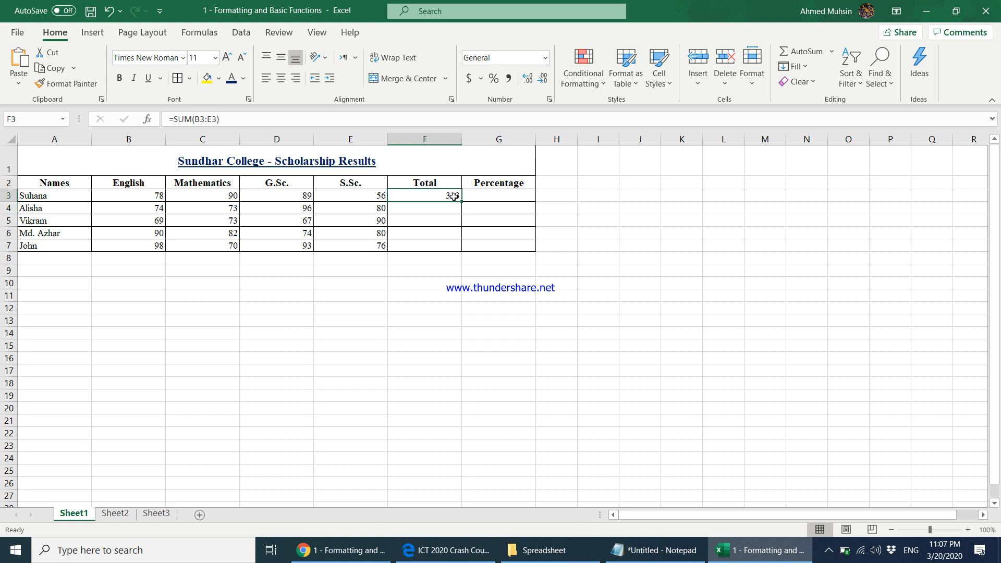
pyautogui.click(453, 207)
pyautogui.click(446, 219)
pyautogui.click(444, 197)
pyautogui.click(442, 208)
pyautogui.click(432, 219)
pyautogui.click(432, 232)
pyautogui.click(431, 246)
pyautogui.click(436, 196)
pyautogui.click(428, 212)
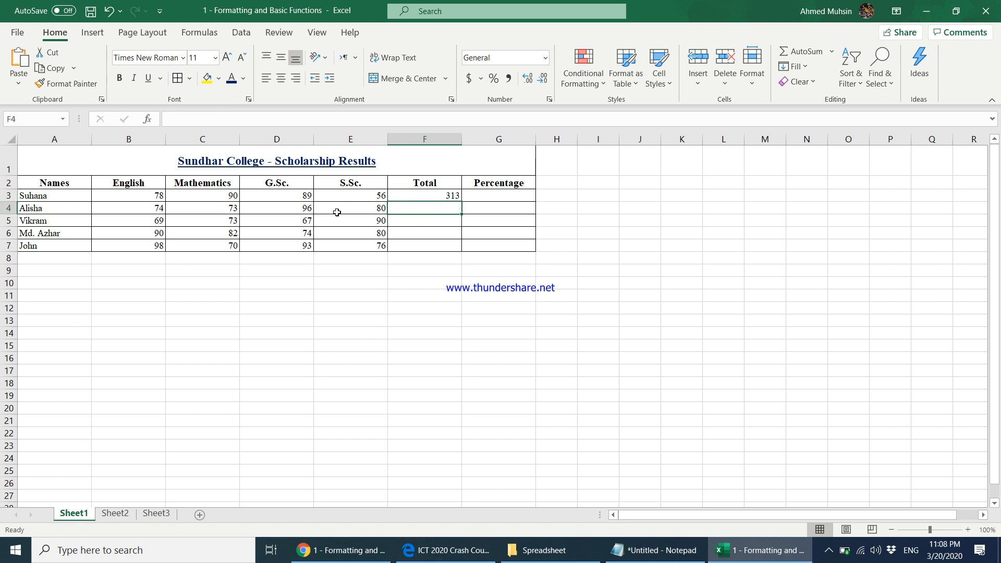
pyautogui.click(399, 221)
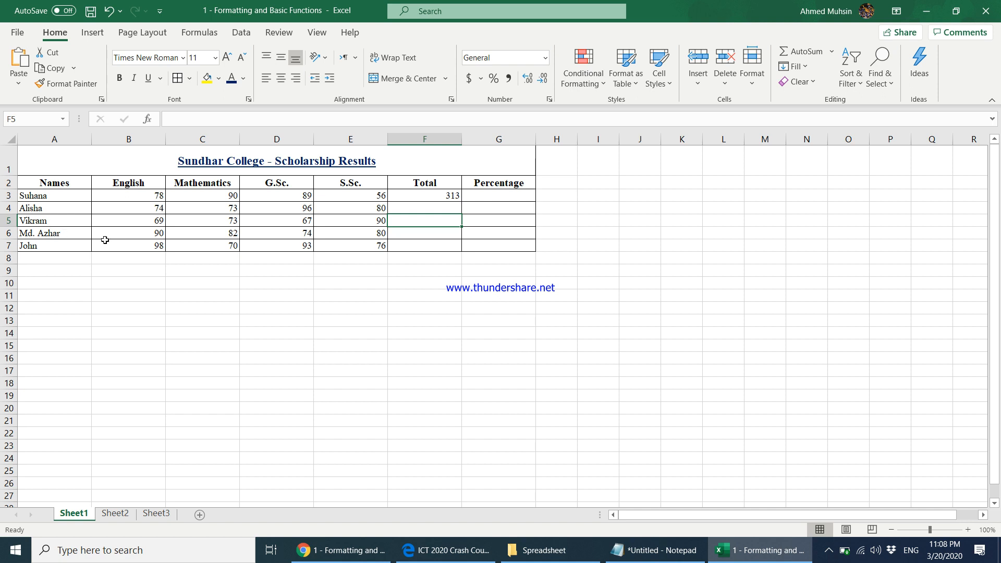
# - Copy the total formula from cell F3 down to F7 for the remaining students
pyautogui.click(433, 198)
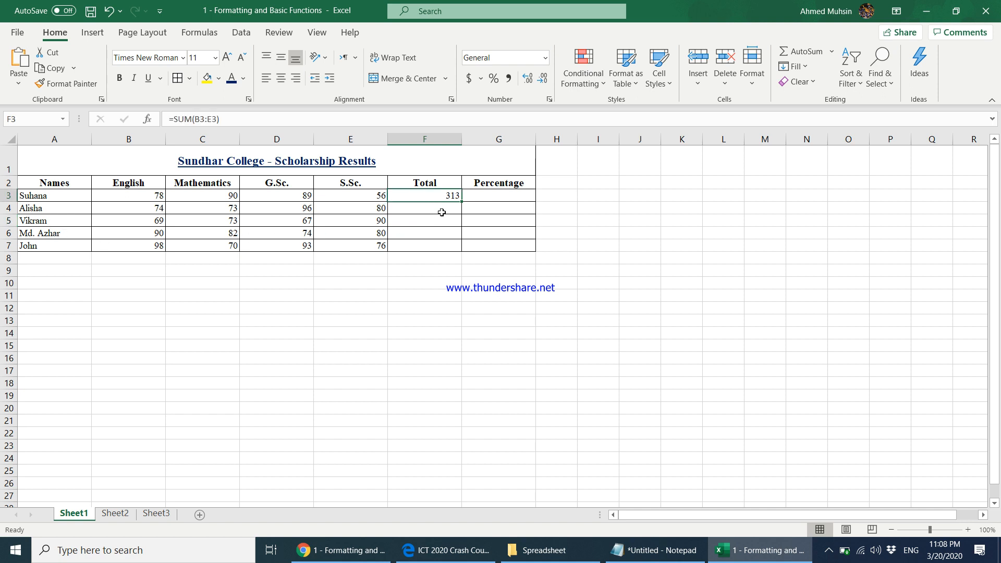
pyautogui.click(441, 212)
pyautogui.click(439, 197)
pyautogui.moveTo(463, 202); pyautogui.dragTo(467, 249)
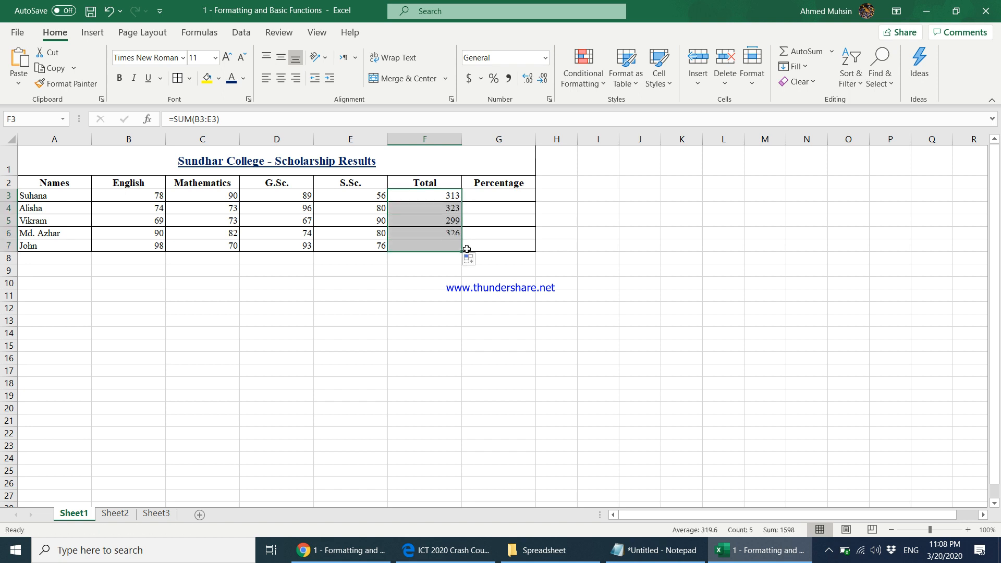
# - Check the cell ranges used by the SUM formulas in the Total column, cells F3 to F6
pyautogui.click(446, 195)
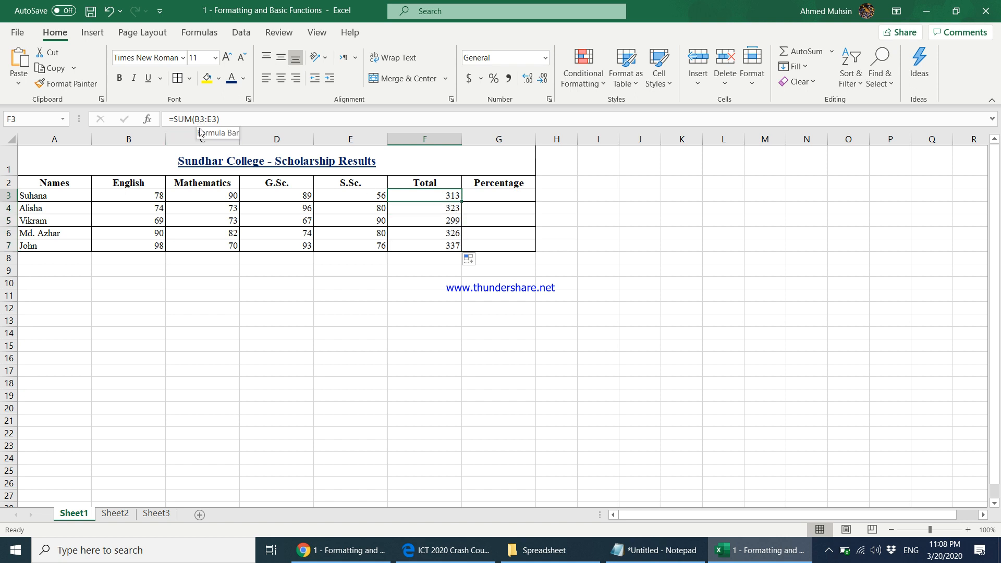
pyautogui.click(424, 208)
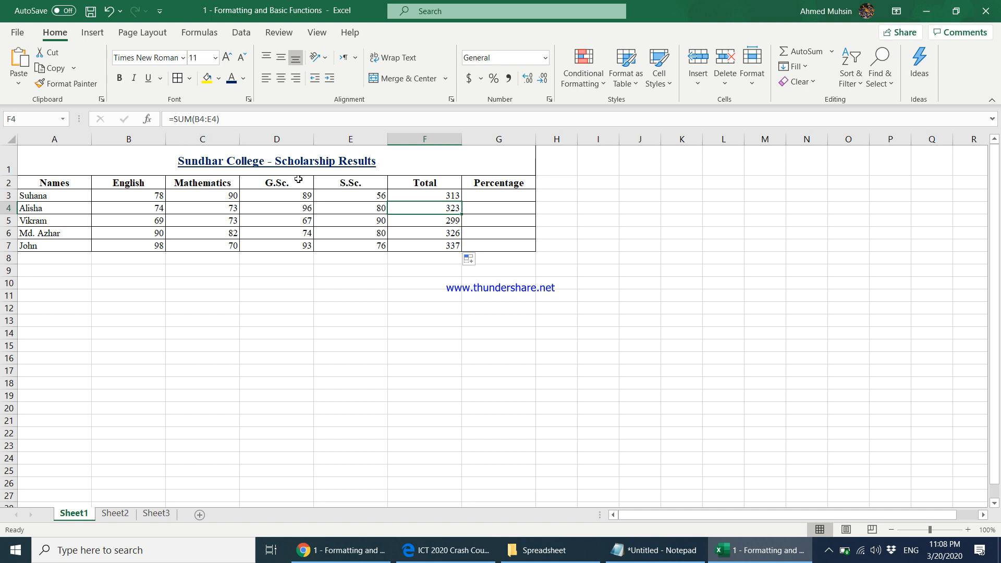
pyautogui.click(417, 219)
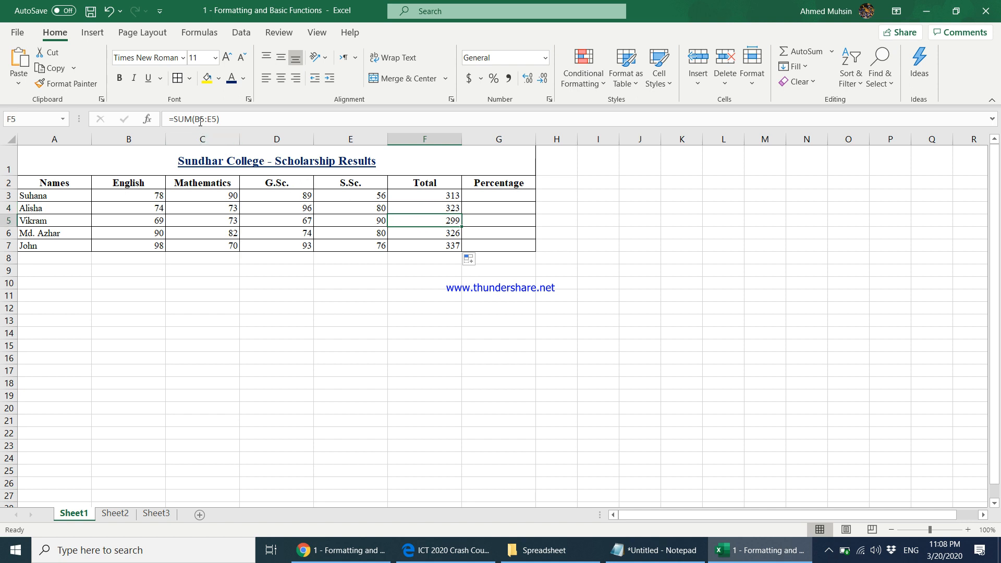
pyautogui.click(425, 231)
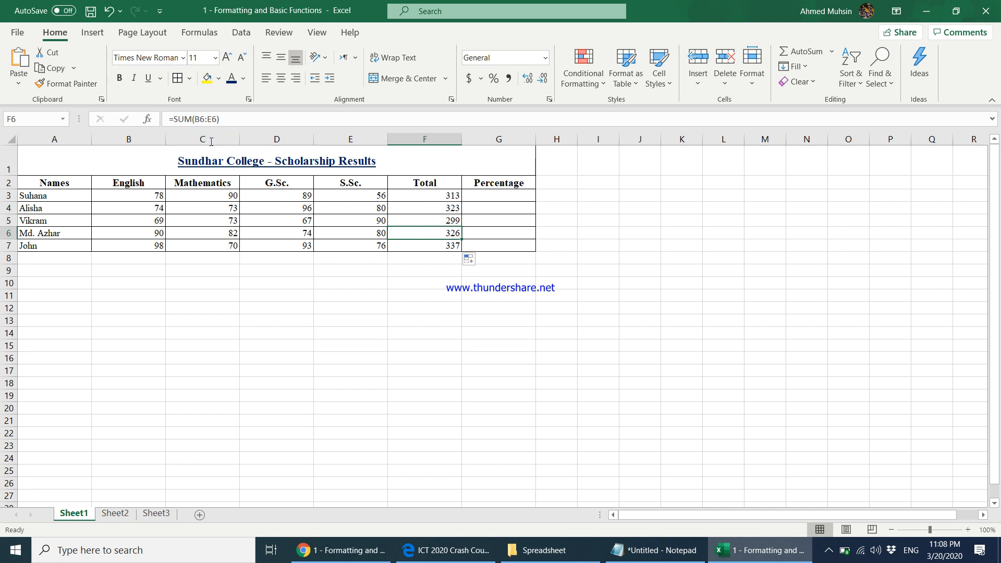
pyautogui.click(424, 196)
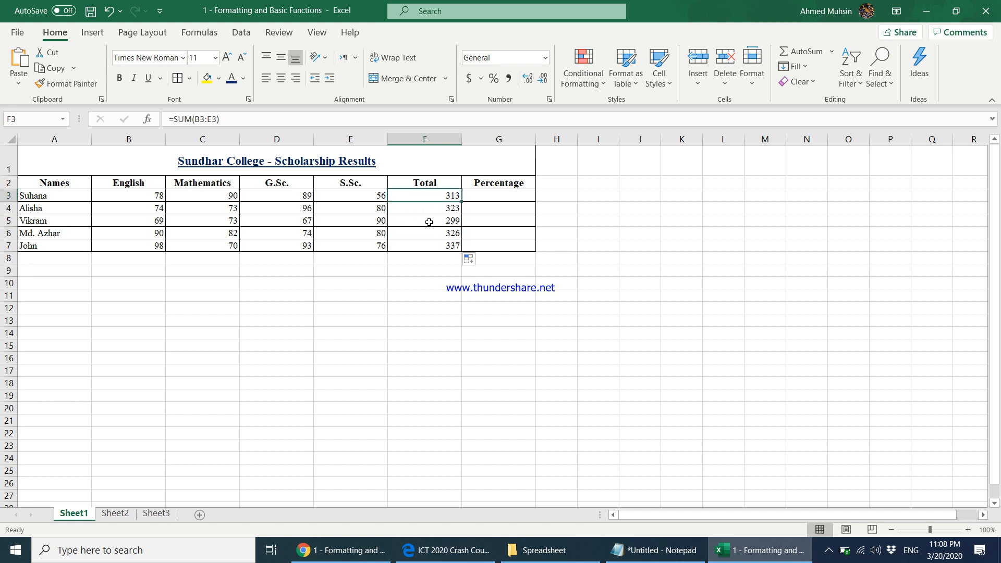
# - Calculate the first student's percentage in cell G3 with the formula =average(B3:E3)
pyautogui.click(488, 197)
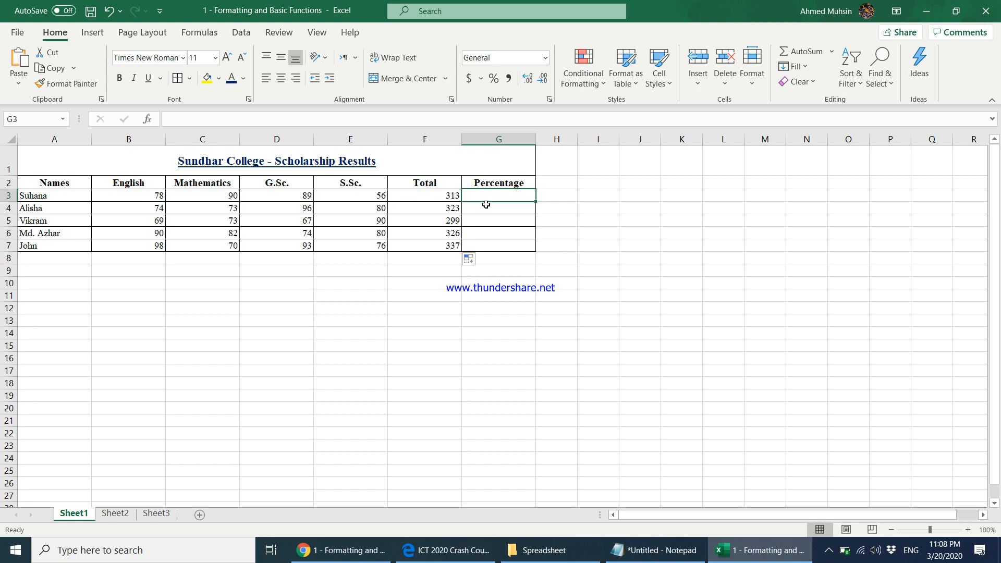
pyautogui.write('=')
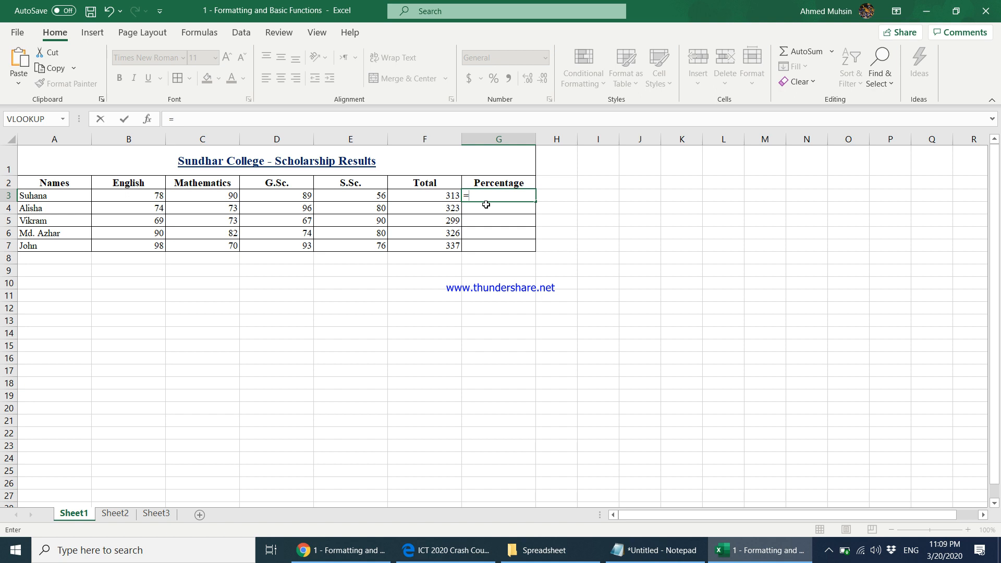
pyautogui.write('aver')
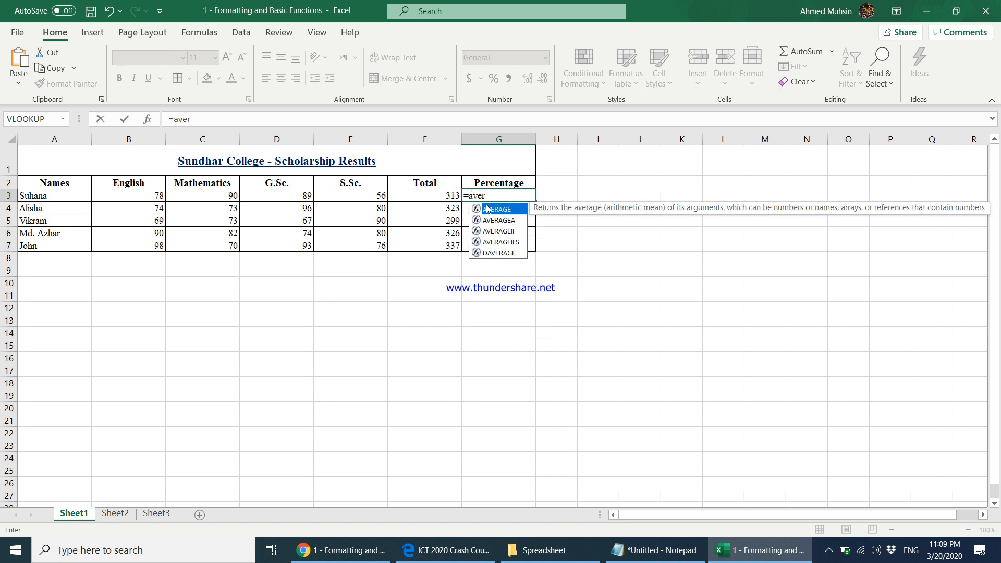
pyautogui.write('age(')
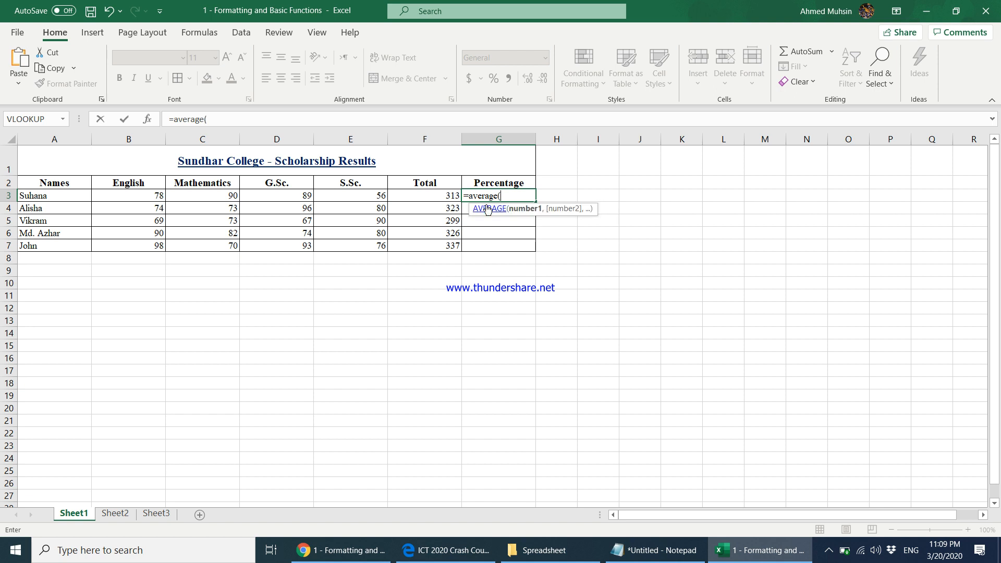
pyautogui.moveTo(155, 197); pyautogui.dragTo(336, 196)
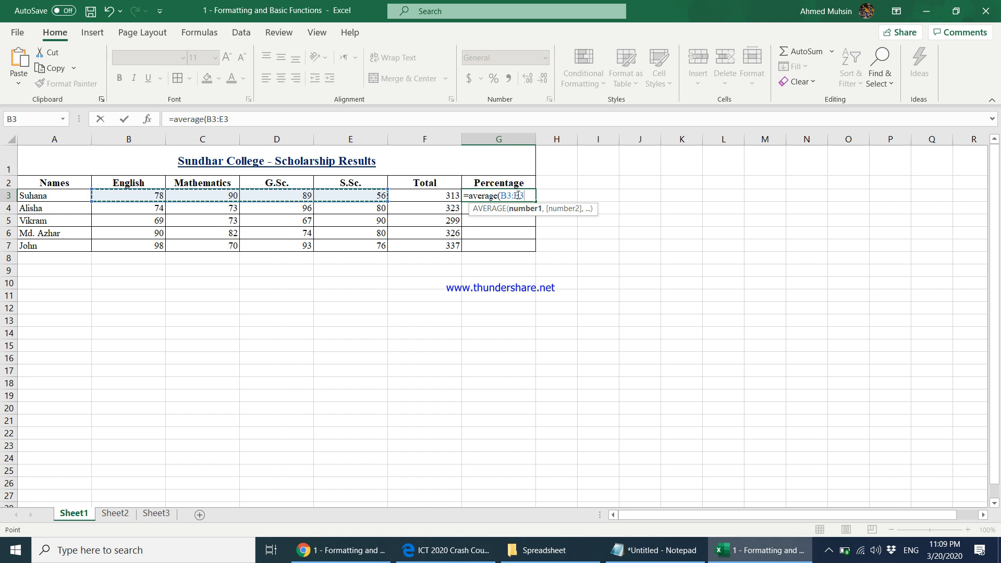
pyautogui.press('Return')
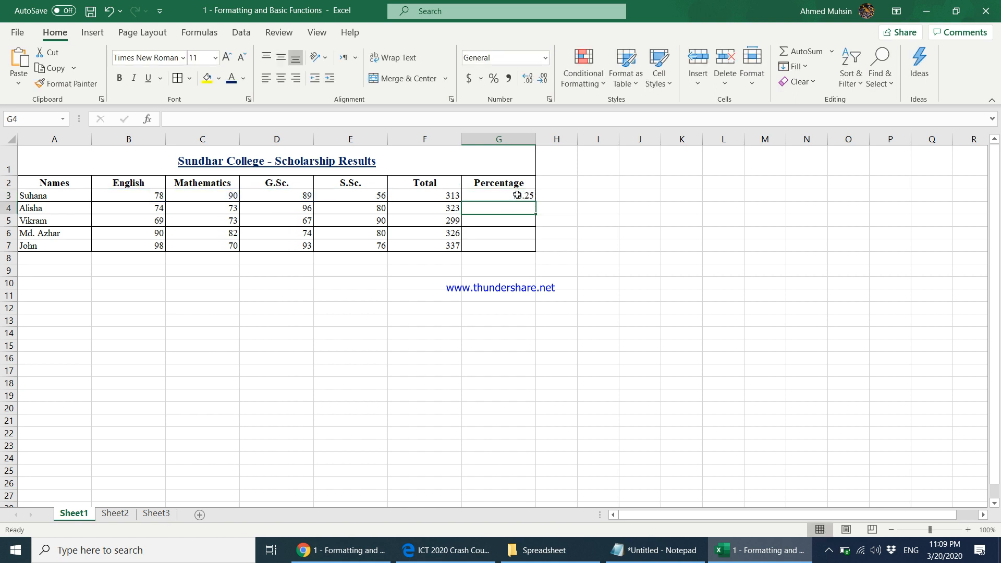
# - Replace the formula in G3 with AutoSum's Average function, correct its range to B3:E3, and copy it down to G7
pyautogui.click(529, 197)
pyautogui.press('Delete')
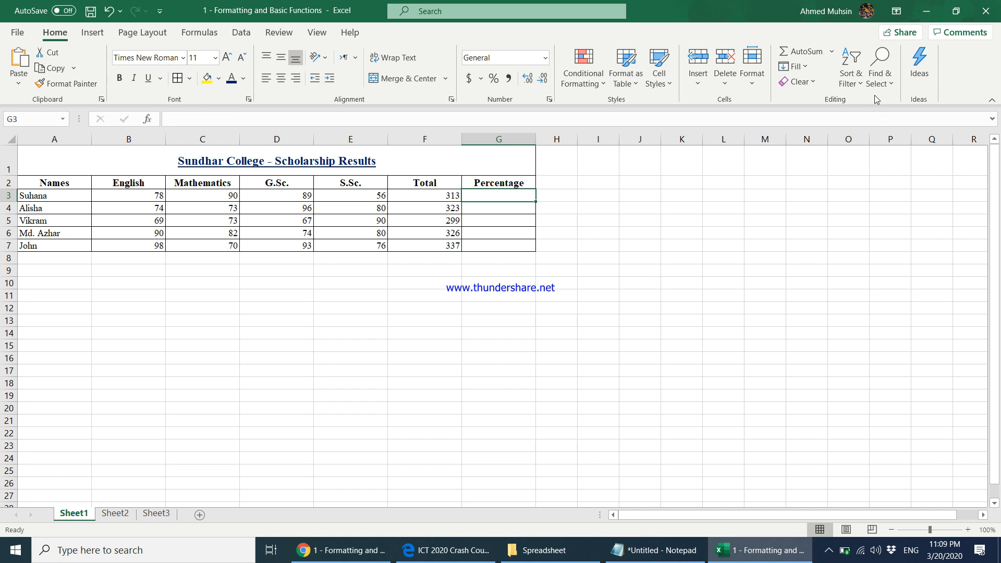
pyautogui.click(831, 53)
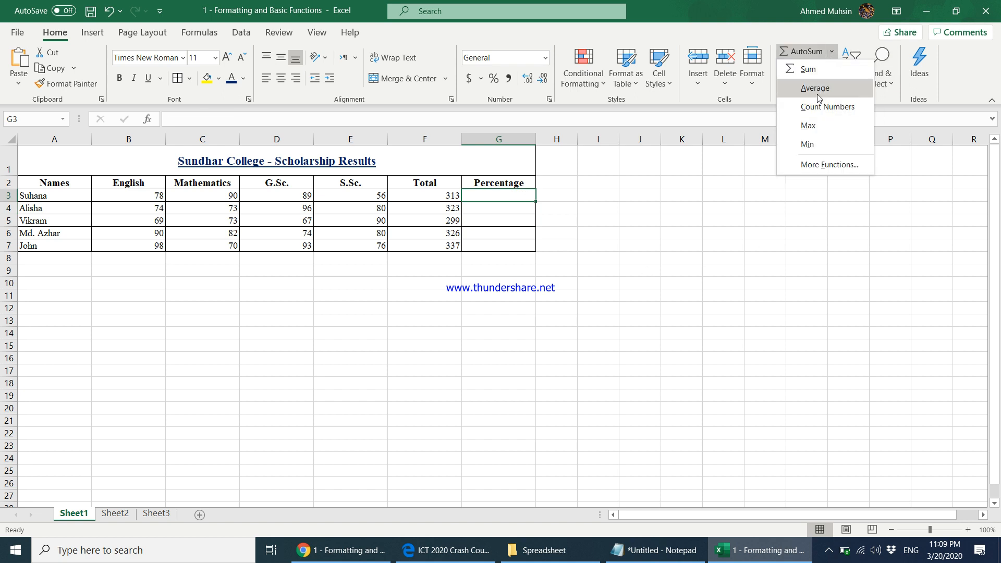
pyautogui.click(817, 92)
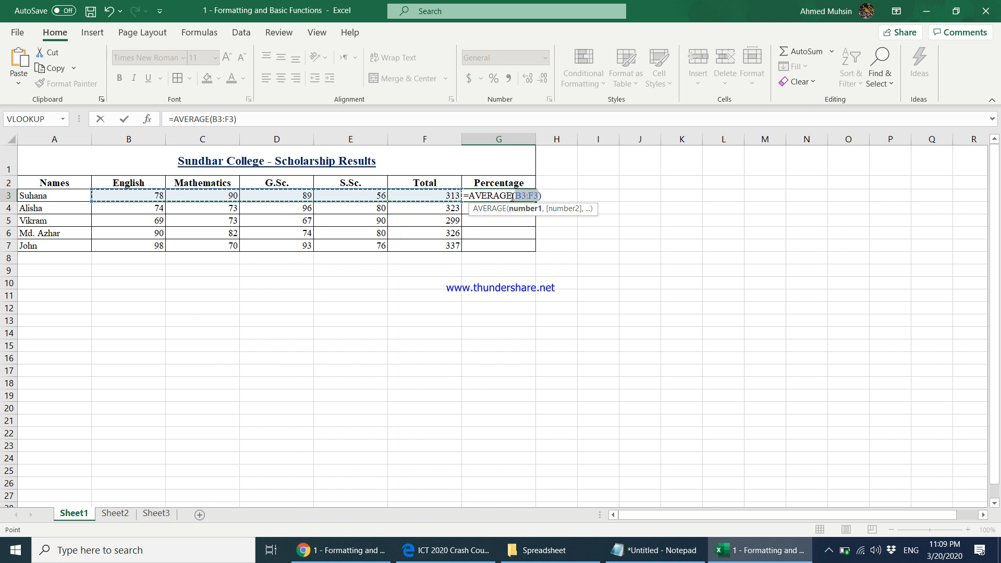
pyautogui.click(533, 196)
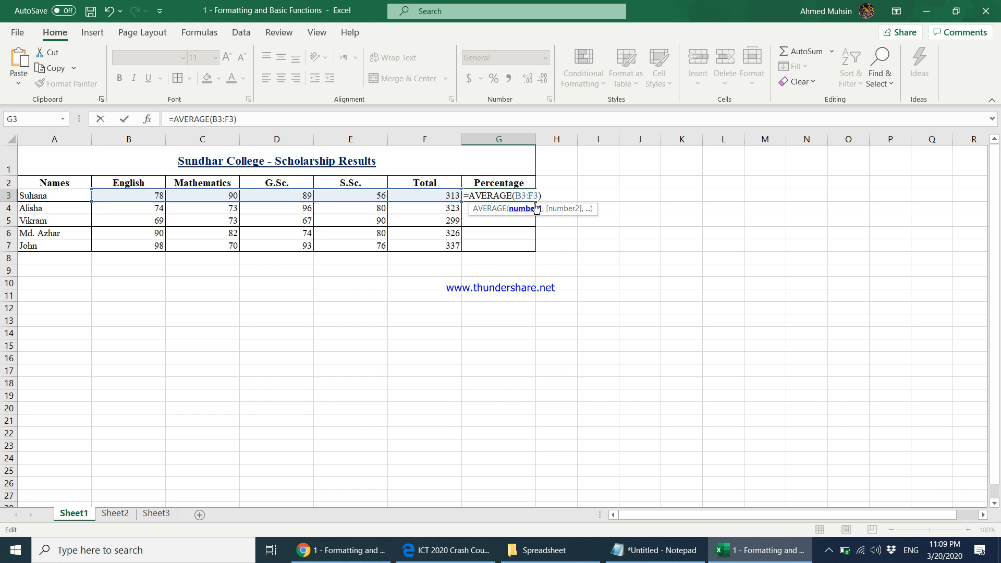
pyautogui.press('BackSpace')
pyautogui.write('E')
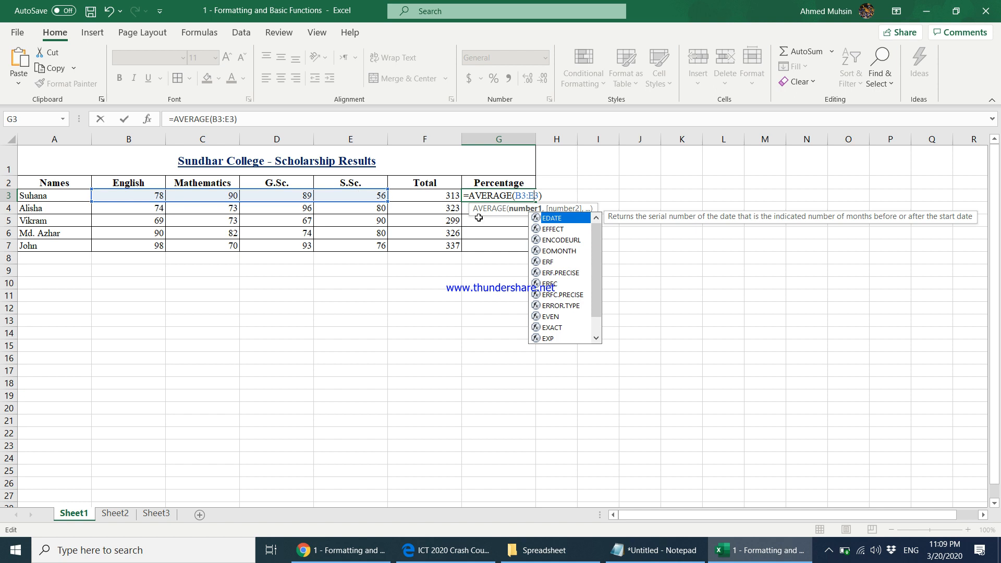
pyautogui.press('Return')
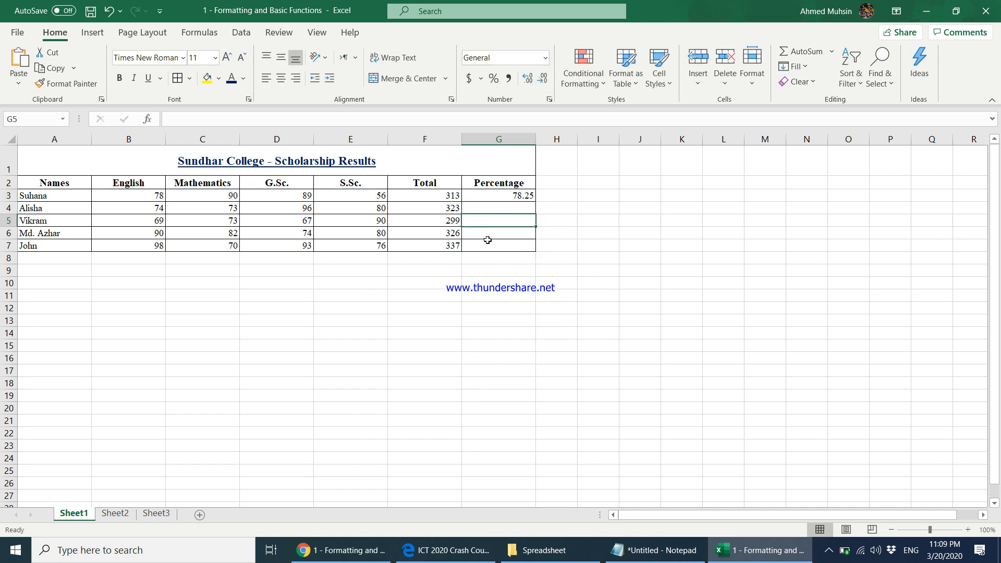
pyautogui.click(491, 197)
pyautogui.moveTo(535, 203); pyautogui.dragTo(537, 251)
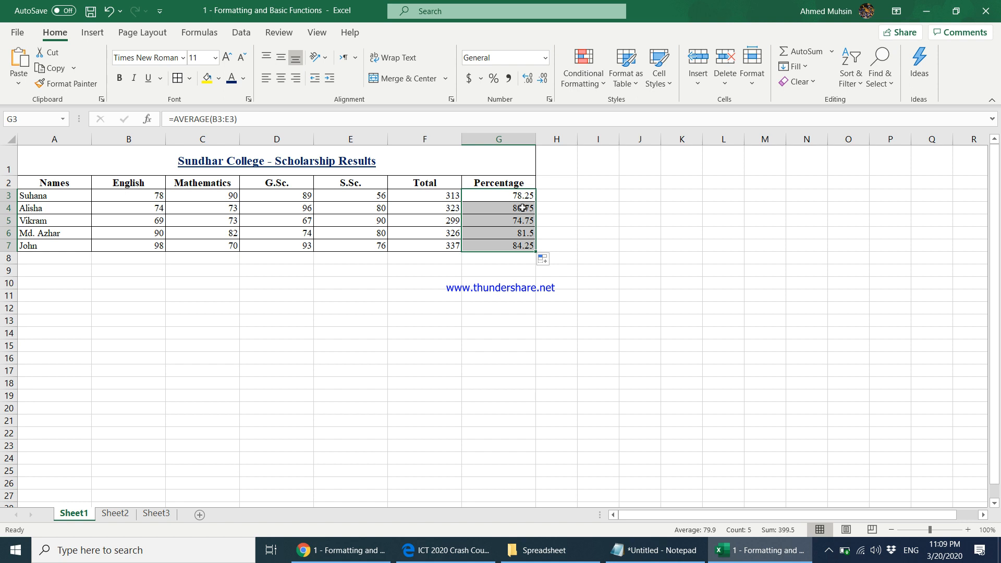
# - Format the Percentage values in G3:G7 to display no decimal places
pyautogui.click(530, 82)
pyautogui.click(528, 79)
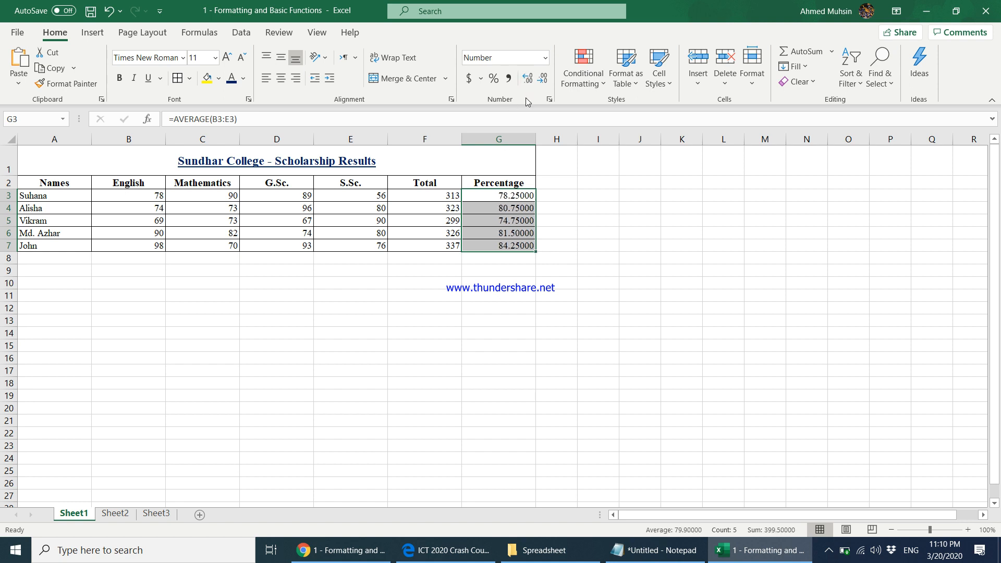
pyautogui.click(547, 82)
pyautogui.click(547, 83)
pyautogui.click(547, 82)
pyautogui.click(547, 82)
pyautogui.click(547, 83)
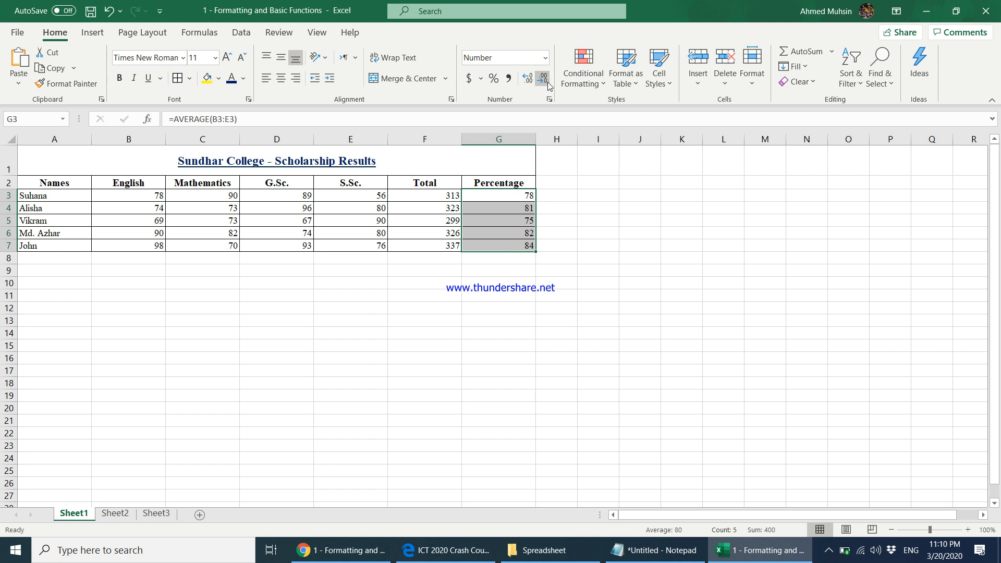
pyautogui.click(494, 219)
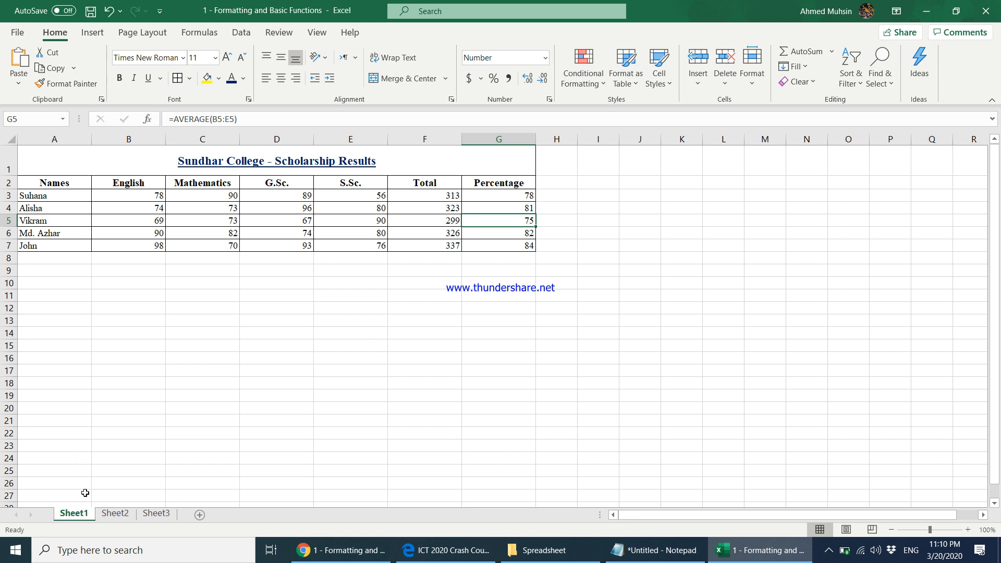
# - Look through Sheet2 and the sales report on Sheet3
pyautogui.click(153, 264)
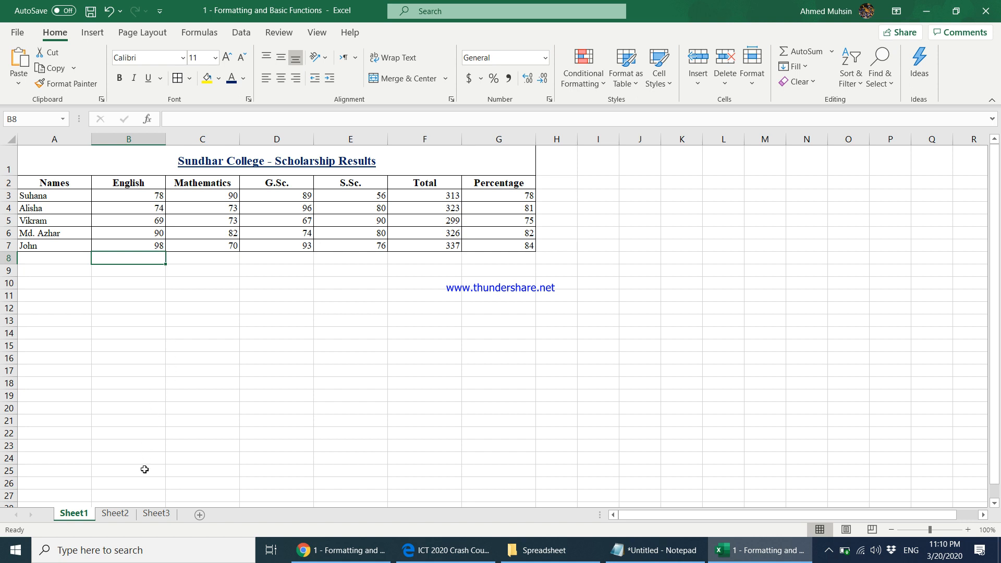
pyautogui.click(116, 519)
pyautogui.click(151, 519)
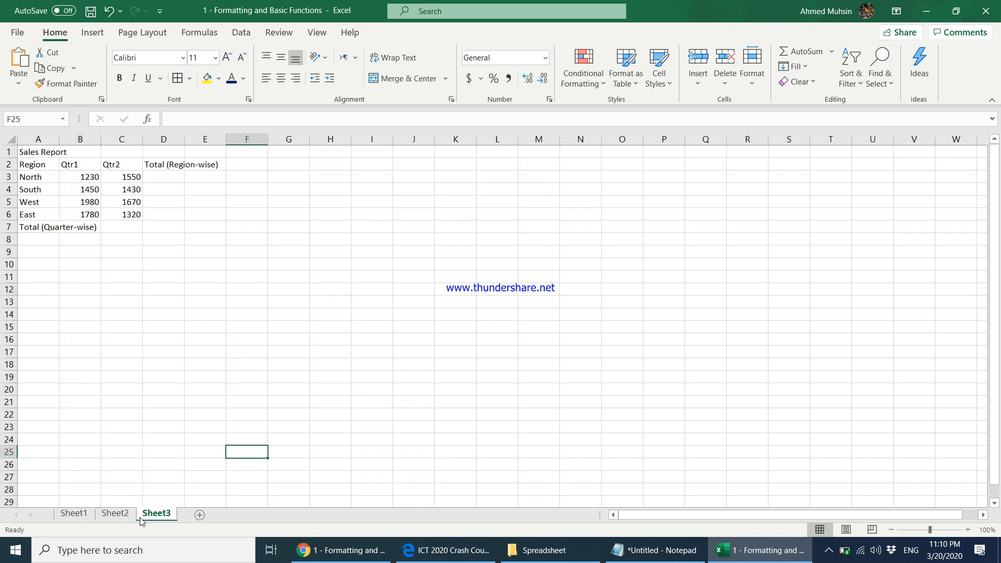